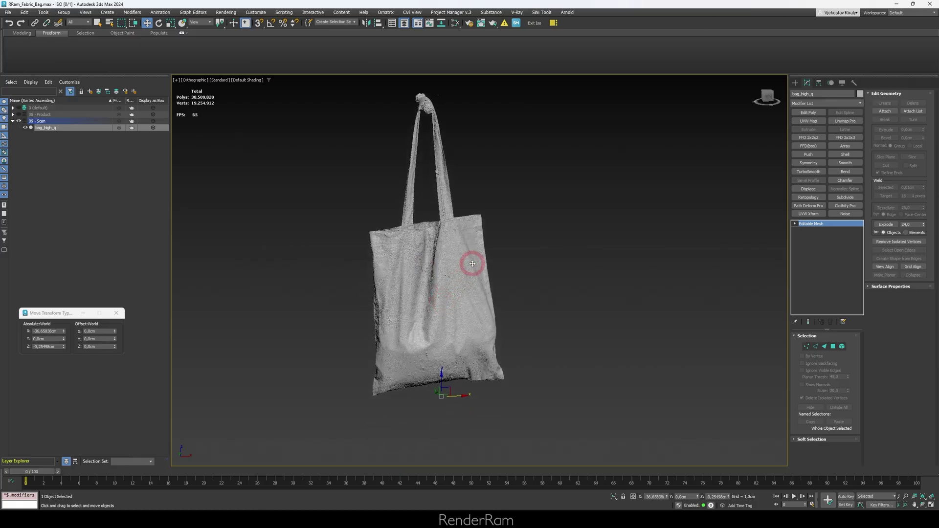
Step: Turn on edged faces to reveal the scan's dense triangle mesh
scroll(471, 266, "up", 5)
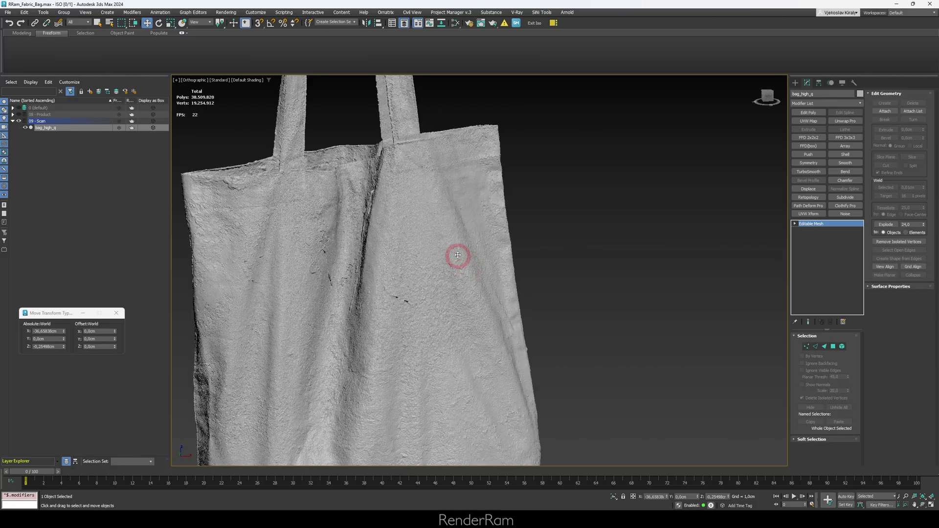
scroll(450, 249, "up", 3)
scroll(452, 243, "up", 3)
key("F4")
scroll(455, 247, "up", 2)
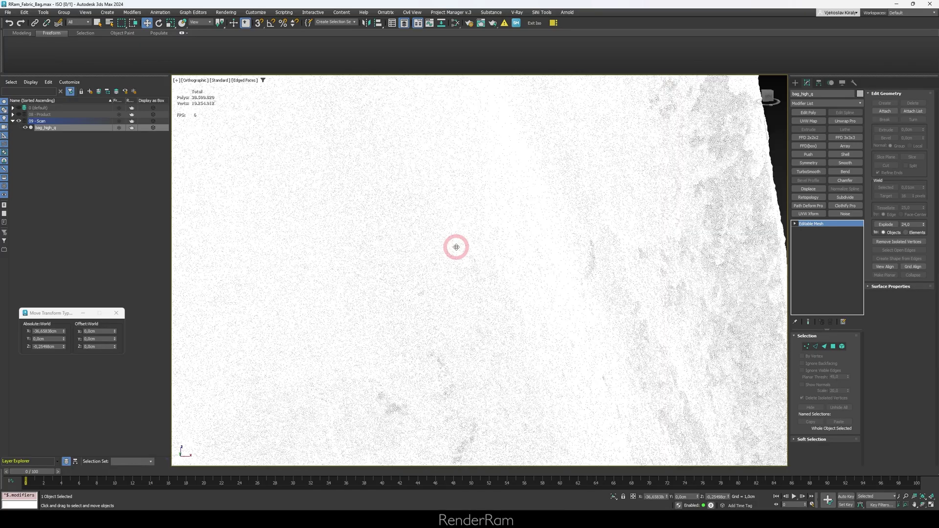
scroll(454, 247, "up", 2)
scroll(455, 246, "up", 3)
scroll(455, 247, "up", 2)
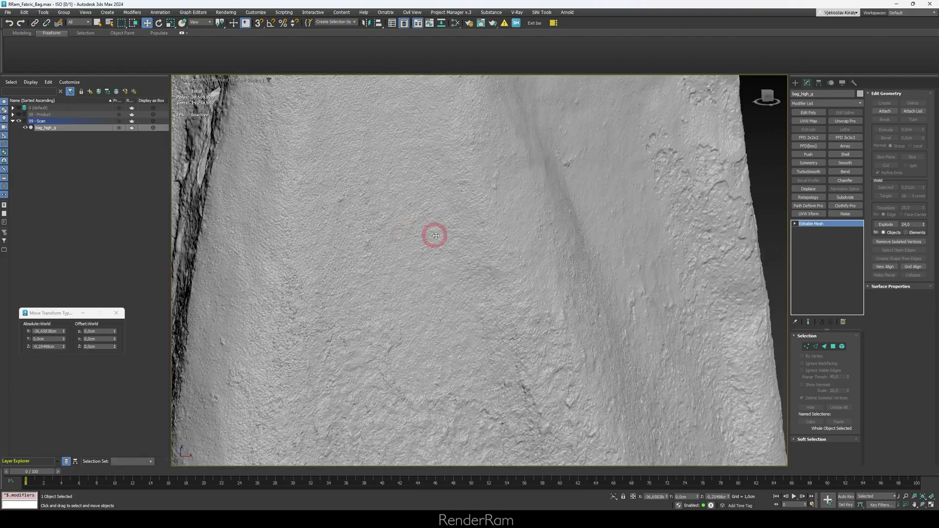
scroll(433, 235, "down", 4)
scroll(384, 251, "down", 2)
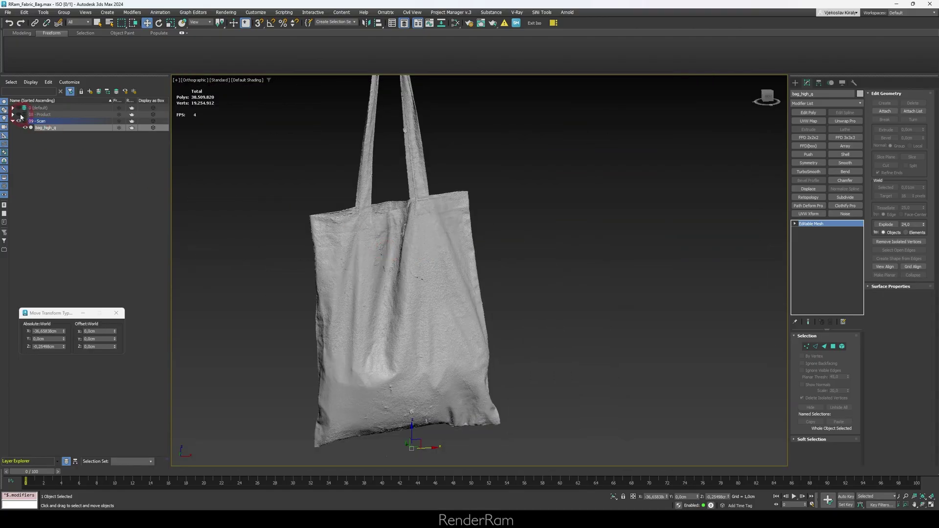
Step: Unhide the 08 - Product layer and orbit to compare both bags
left_click(20, 115)
scroll(518, 291, "down", 2)
scroll(494, 306, "down", 2)
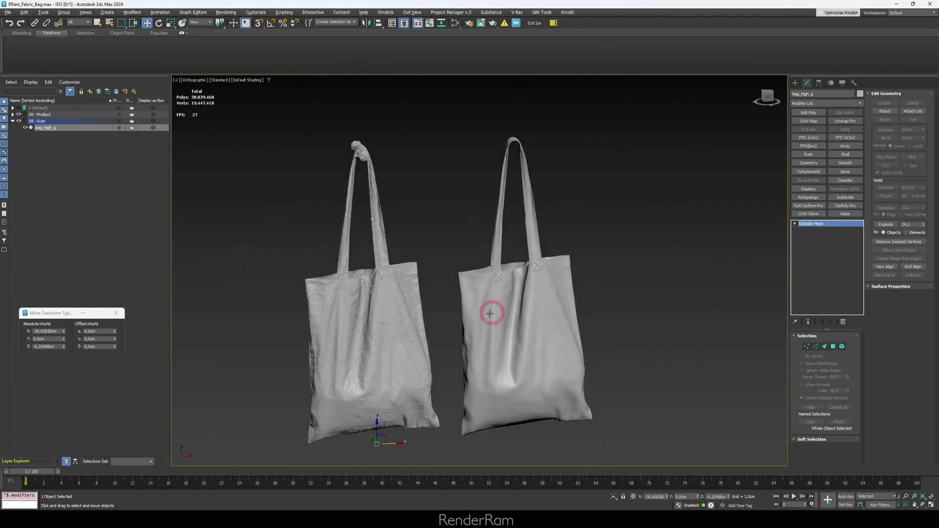
mouse_move(482, 307)
middle_mouse_down("alt")
mouse_move(587, 304)
mouse_move(476, 309)
middle_mouse_up("alt")
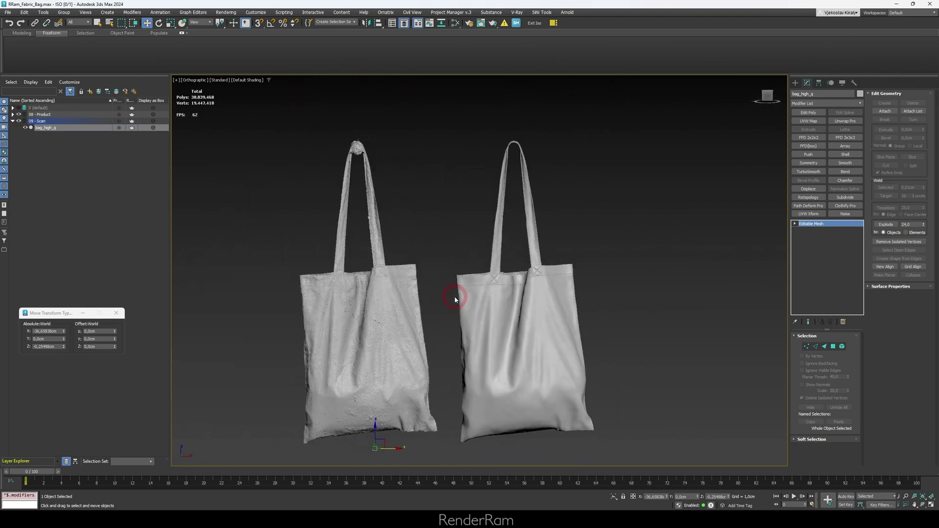
Step: Show edges on the shaded meshes, select the product bag and view it from the side
scroll(454, 296, "up", 5)
key("F4")
left_click(478, 264)
scroll(472, 219, "down", 2)
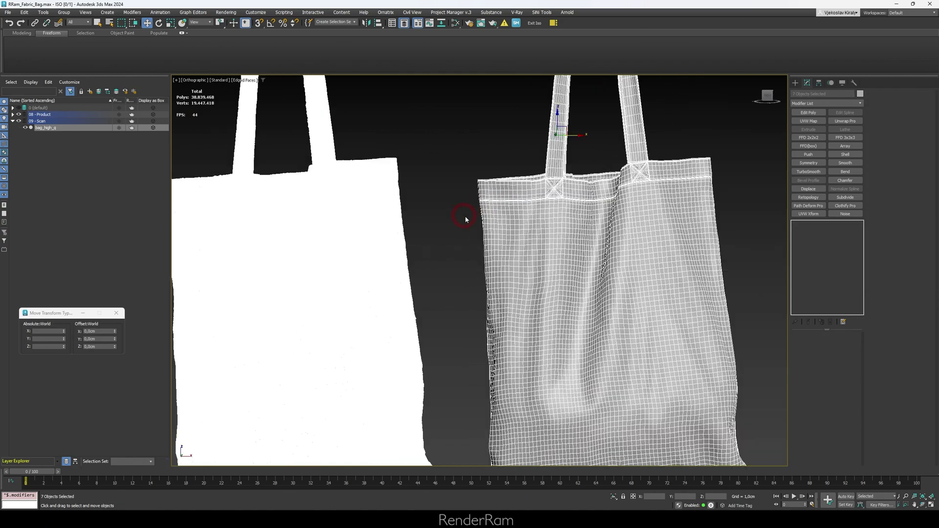
mouse_move(598, 307)
middle_mouse_down("alt")
mouse_move(526, 292)
mouse_move(344, 174)
middle_mouse_up("alt")
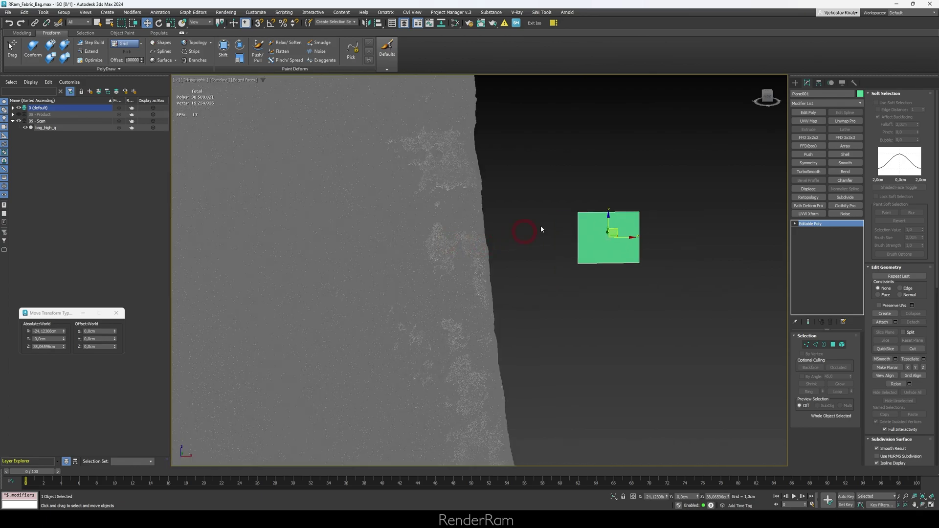
Step: Zoom the view around the new plane beside the scan
scroll(410, 256, "up", 3)
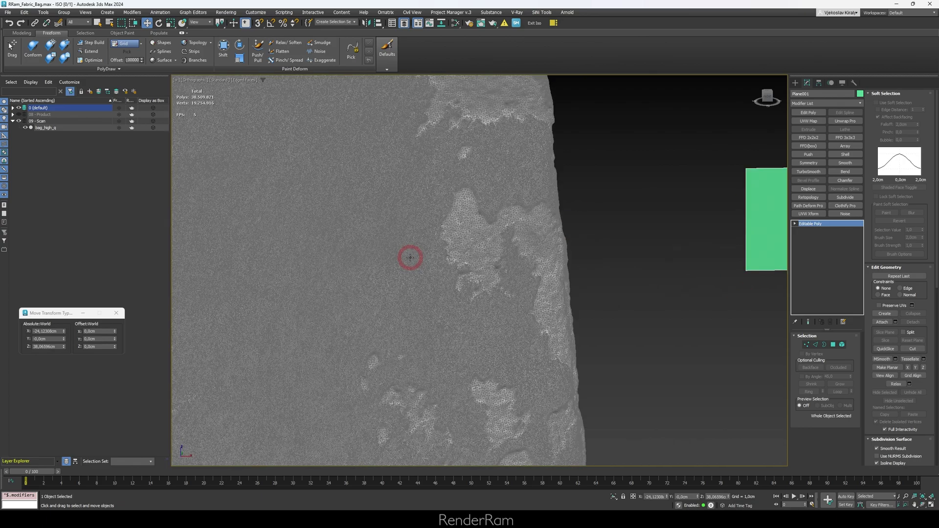
scroll(385, 224, "up", 3)
scroll(388, 237, "down", 8)
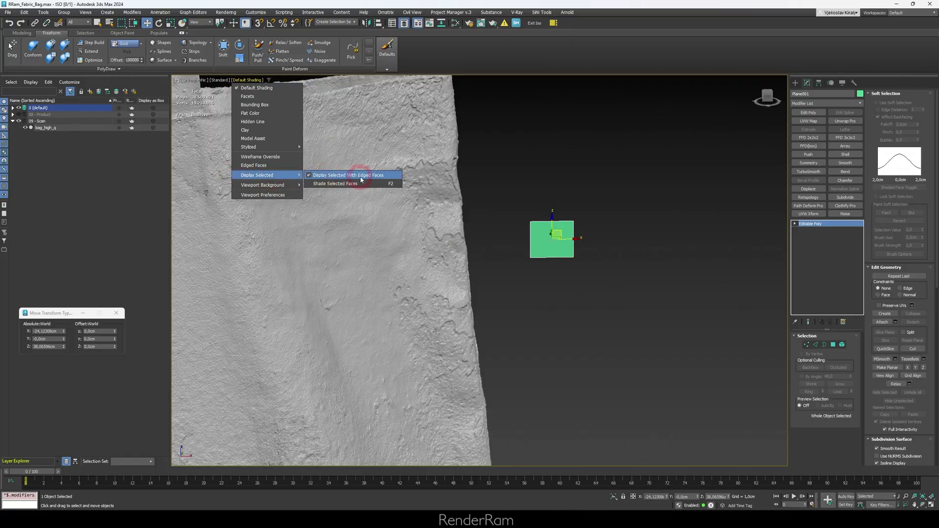
Step: Set PolyDraw to draw new geometry onto a surface
scroll(574, 210, "down", 2)
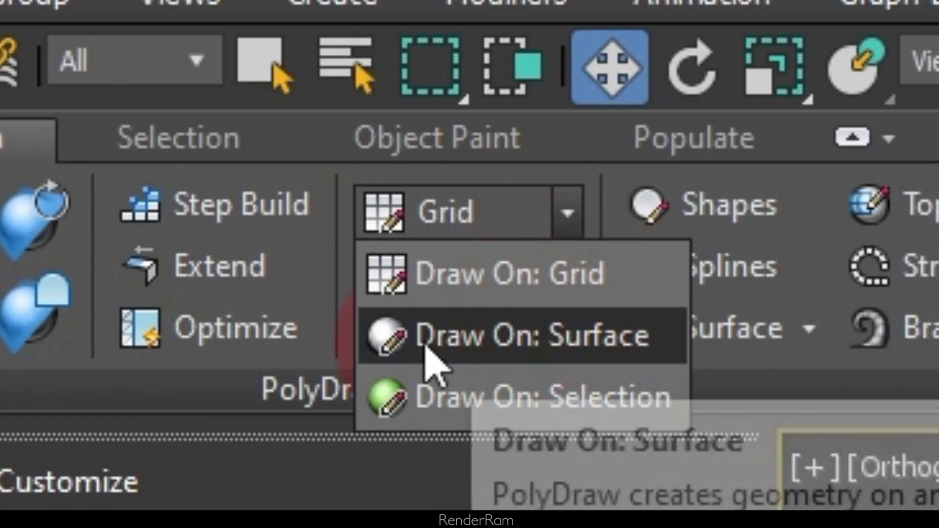
left_click(131, 63)
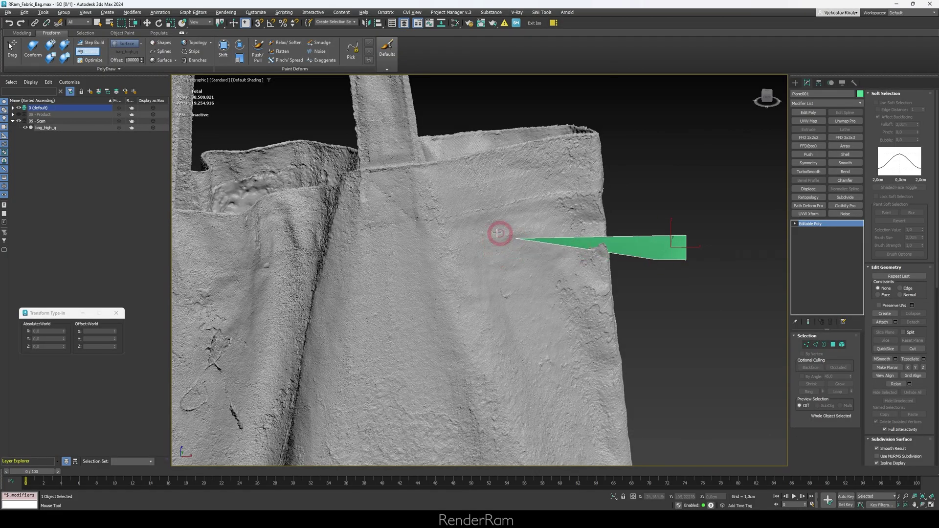
Step: Drag the plane's vertices onto the bag front to form a quad on the fabric
left_click_drag(682, 235, 530, 227)
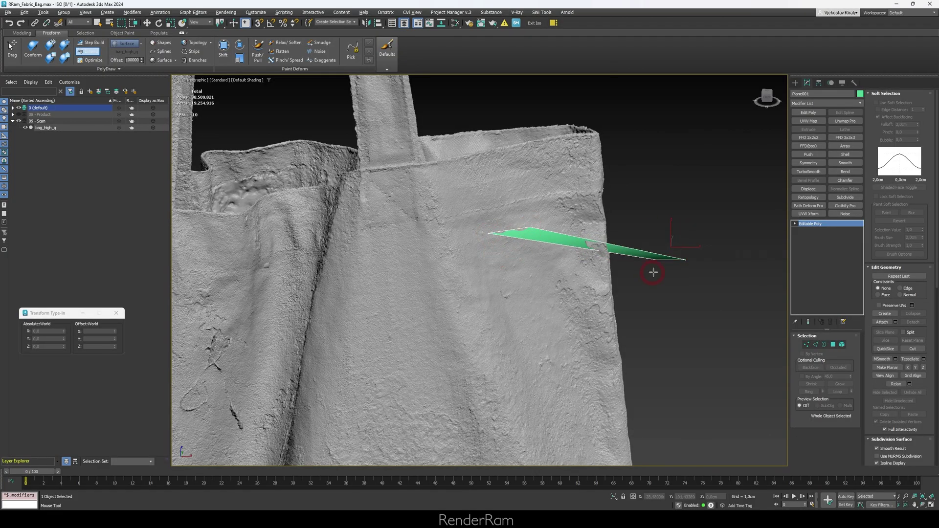
left_click_drag(655, 259, 504, 263)
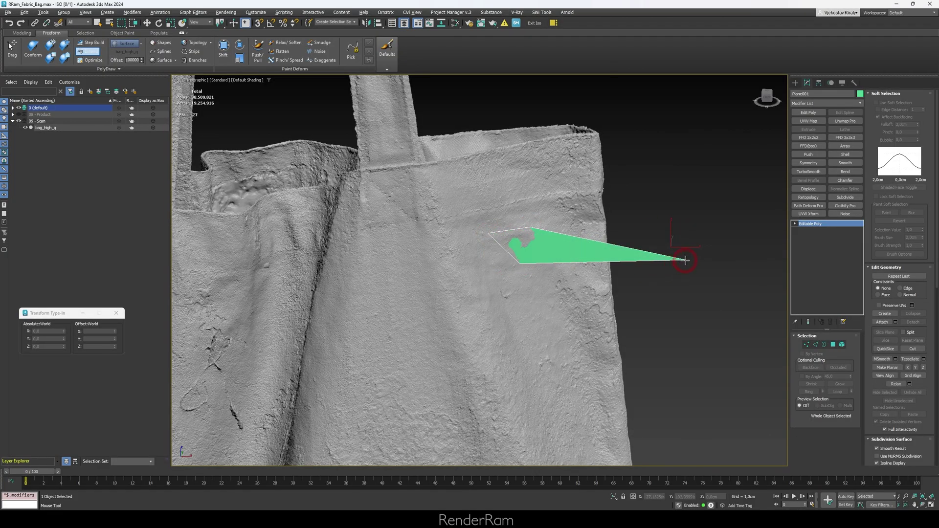
mouse_move(685, 260)
left_mouse_down()
mouse_move(517, 266)
mouse_move(491, 257)
left_mouse_up()
scroll(520, 269, "up", 3)
middle_click_drag(497, 262, 493, 216)
left_click_drag(493, 216, 503, 210)
left_click_drag(522, 171, 507, 166)
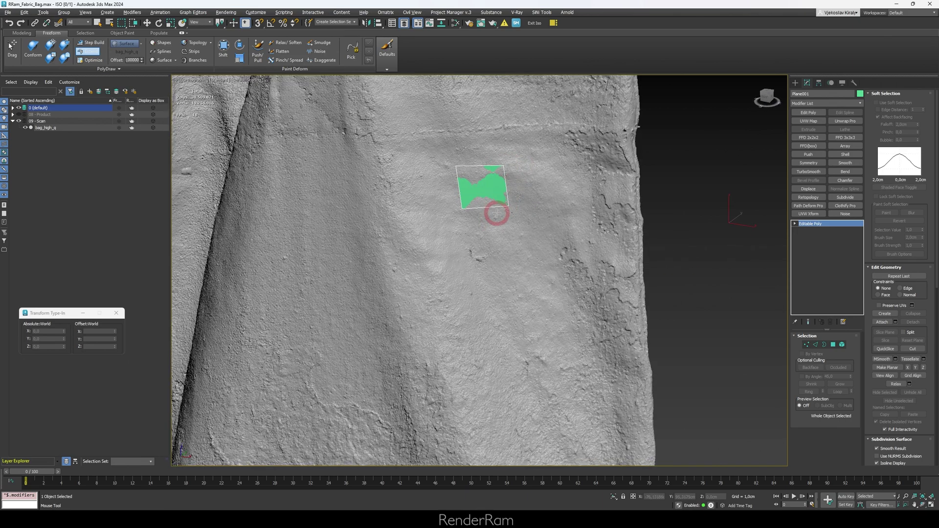
Step: Extend quads down and along the left side, then undo them
left_click_drag(491, 208, 495, 348, "shift")
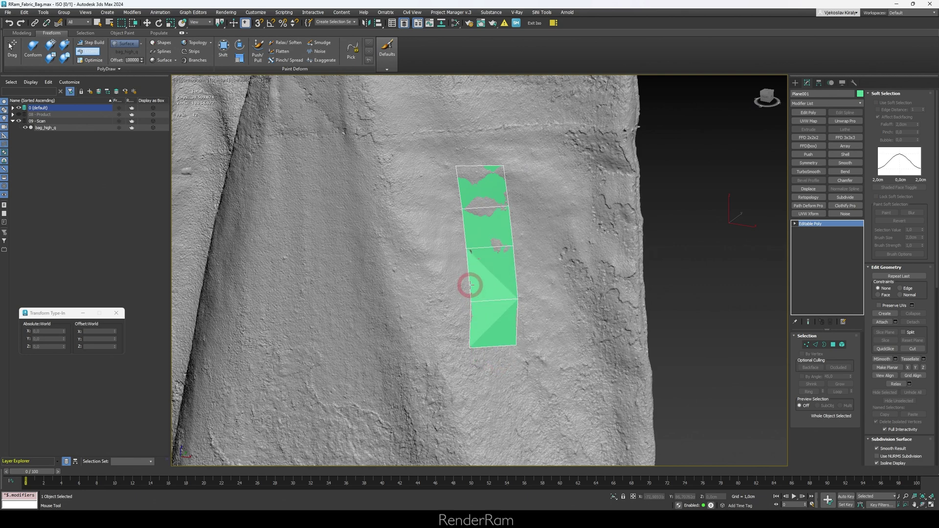
mouse_move(469, 283)
left_mouse_down("shift")
mouse_move(433, 264)
mouse_move(401, 266)
left_mouse_up("shift")
left_click_drag(514, 347, 509, 338)
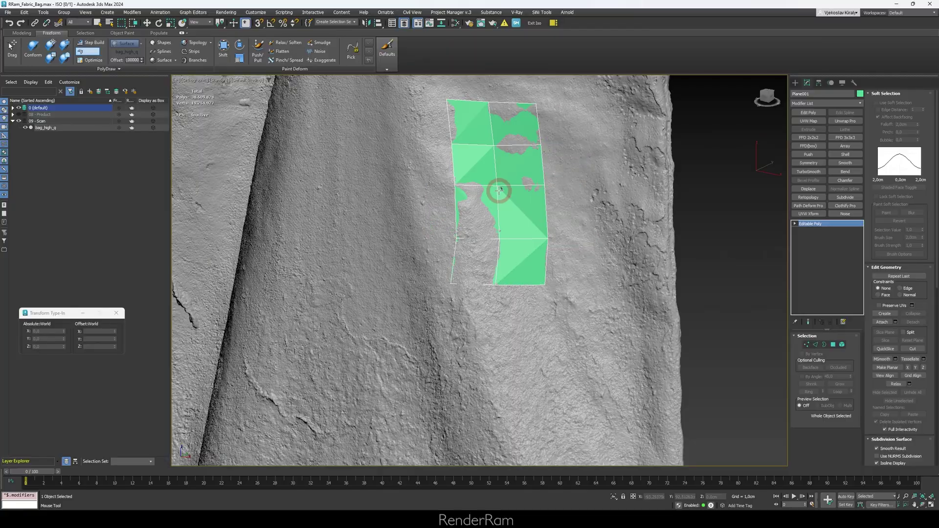
key("ctrl+z")
key("ctrl+z")
key("ctrl+z")
key("ctrl+z")
key("ctrl+z")
key("ctrl+z")
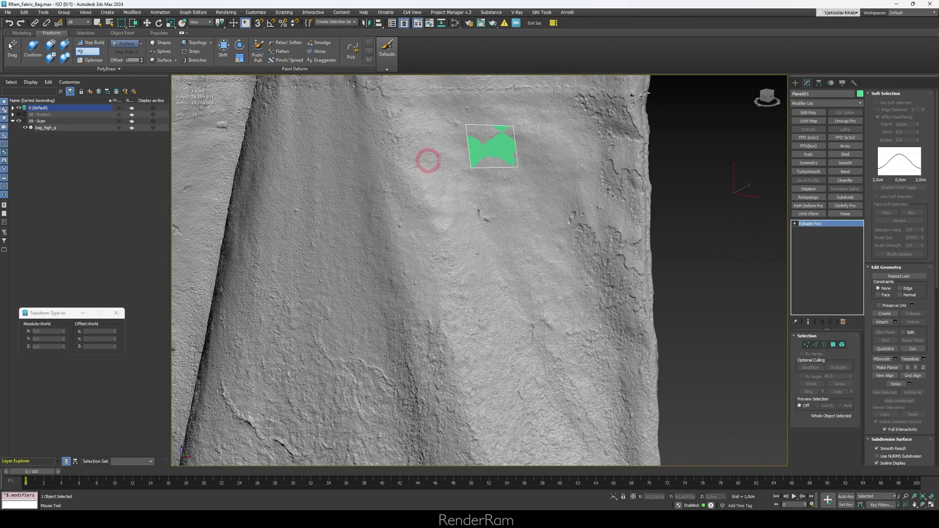
Step: Extend a quad down from the top quad and build a left column of quads
left_click_drag(492, 173, 504, 346)
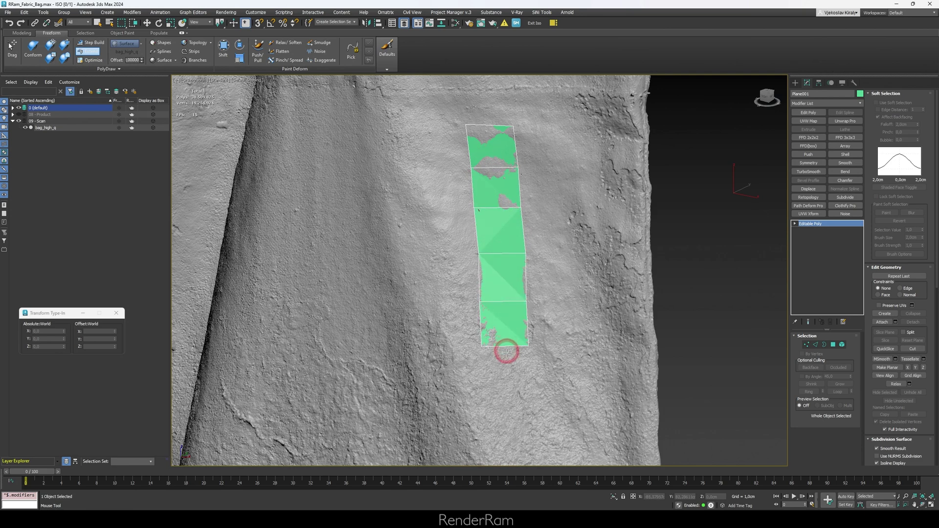
middle_click_drag(487, 329, 526, 320)
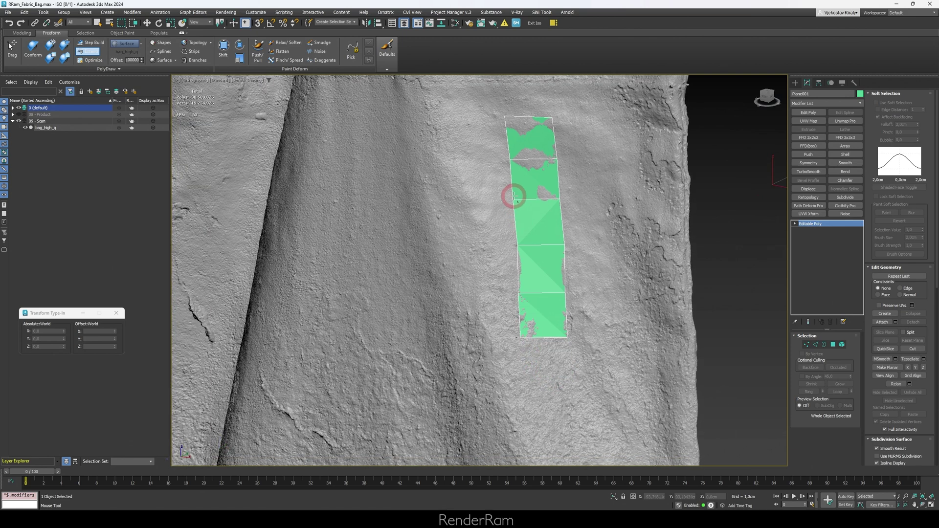
left_click_drag(512, 196, 473, 197)
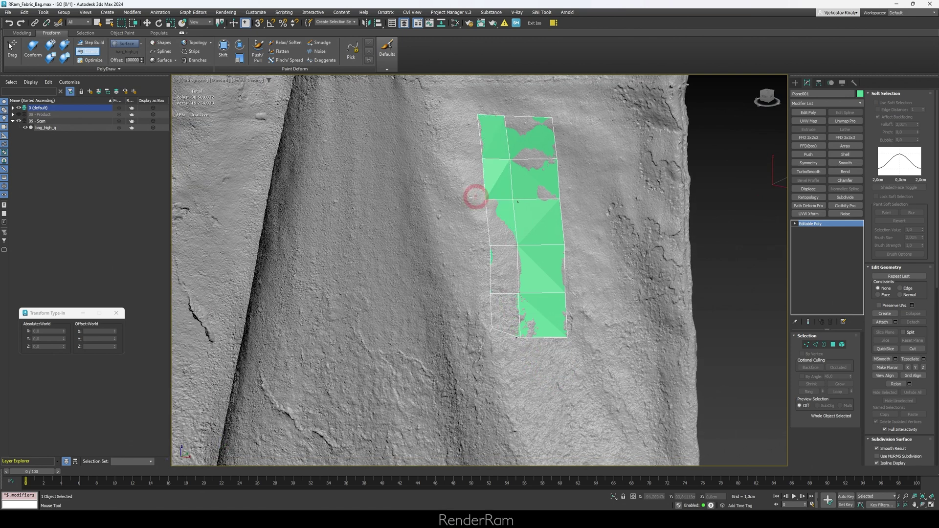
left_click_drag(475, 196, 483, 216, "shift")
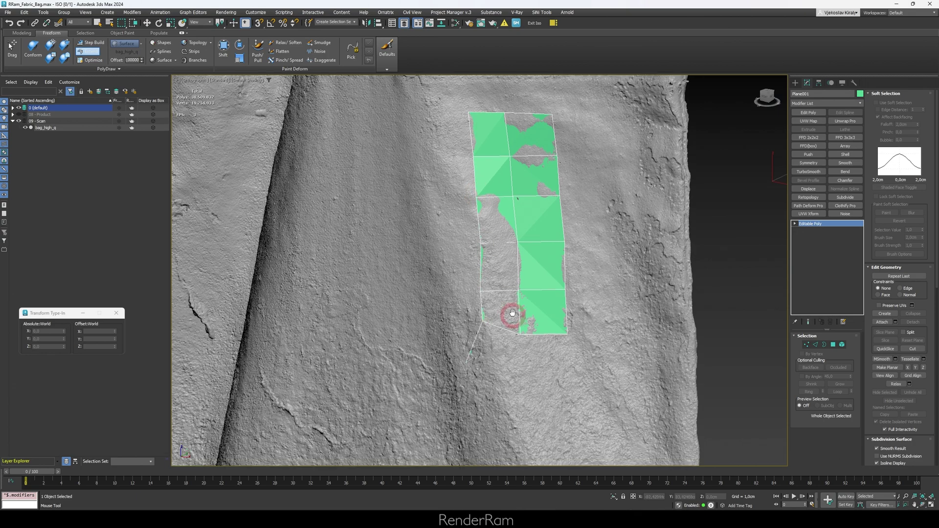
middle_click_drag(509, 300, 456, 279)
scroll(429, 314, "up", 5)
Step: In wireframe view, extend a new strip down from the bottom face and adjust its corners
key("F3")
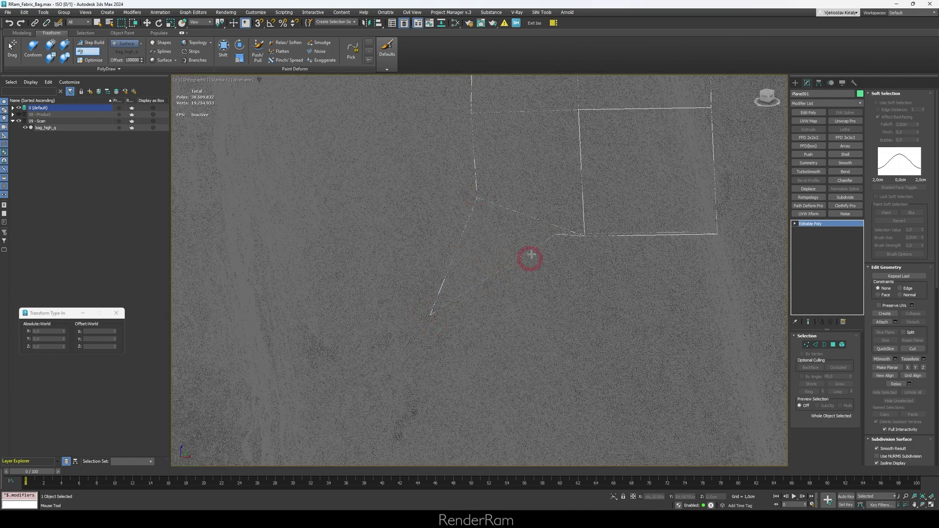
key("F3")
scroll(541, 319, "down", 3)
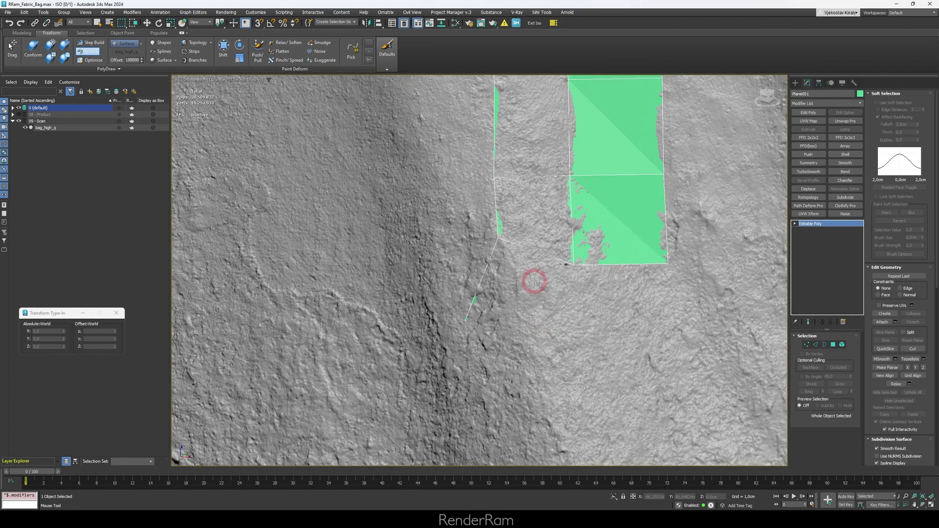
key("F3")
key("F3")
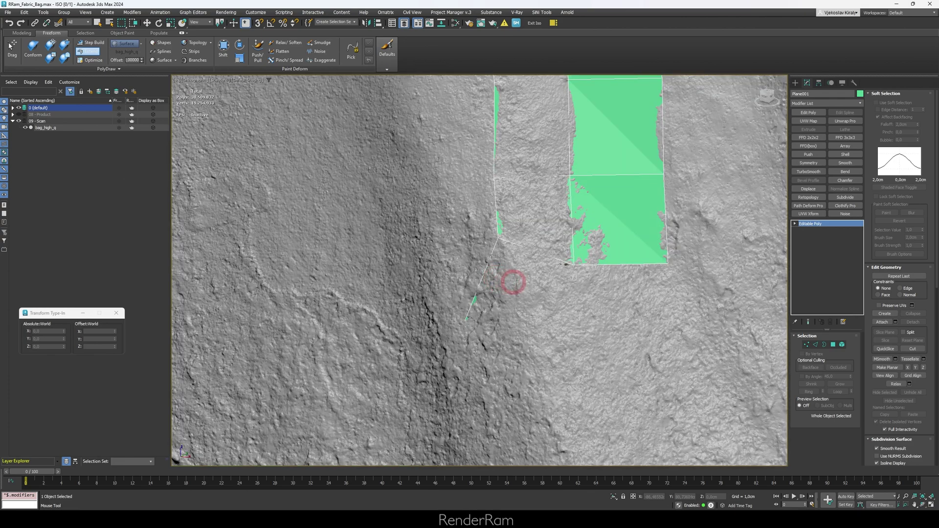
left_click_drag(550, 269, 572, 317)
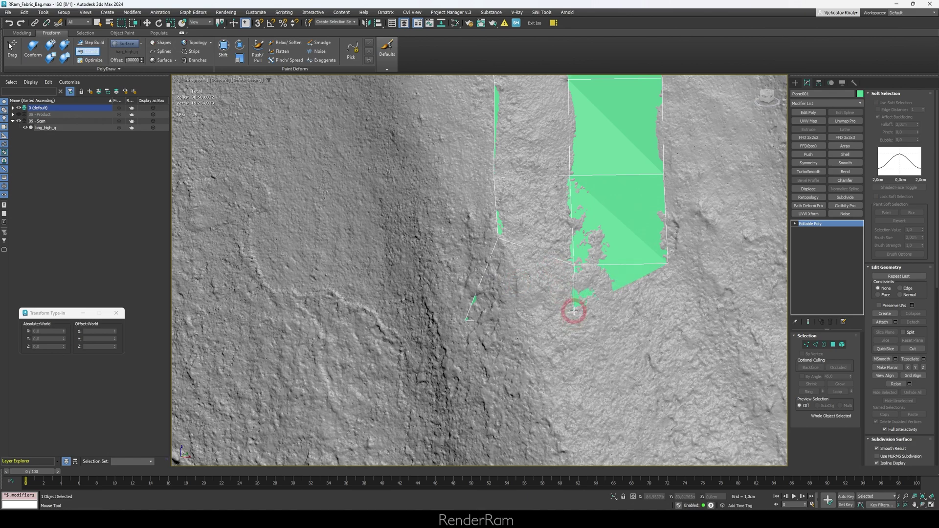
left_click_drag(466, 320, 518, 318)
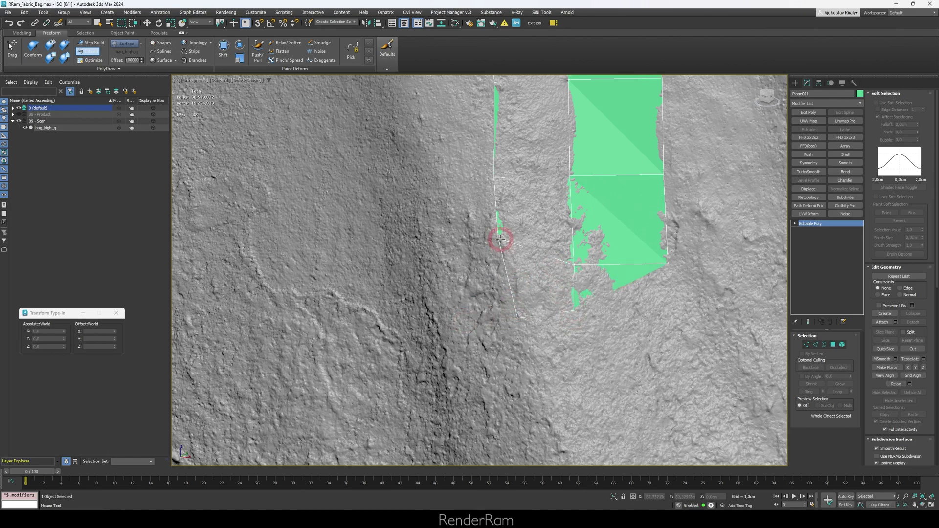
left_click_drag(499, 239, 514, 265)
mouse_move(673, 258)
left_mouse_down()
mouse_move(663, 248)
mouse_move(673, 319)
left_mouse_up()
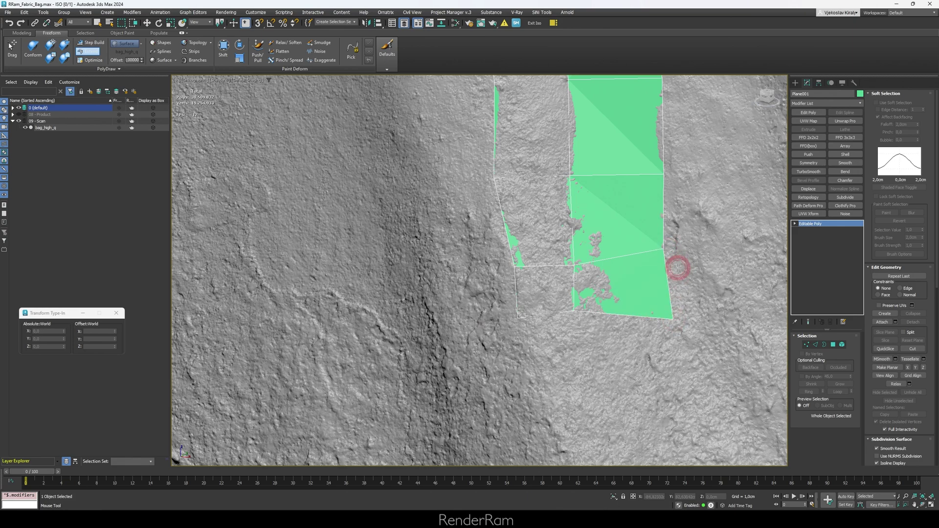
Step: Add quads on the strip's right side, off its corner and beneath it
key("z")
left_click_drag(535, 266, 630, 263)
middle_click_drag(551, 282, 500, 183)
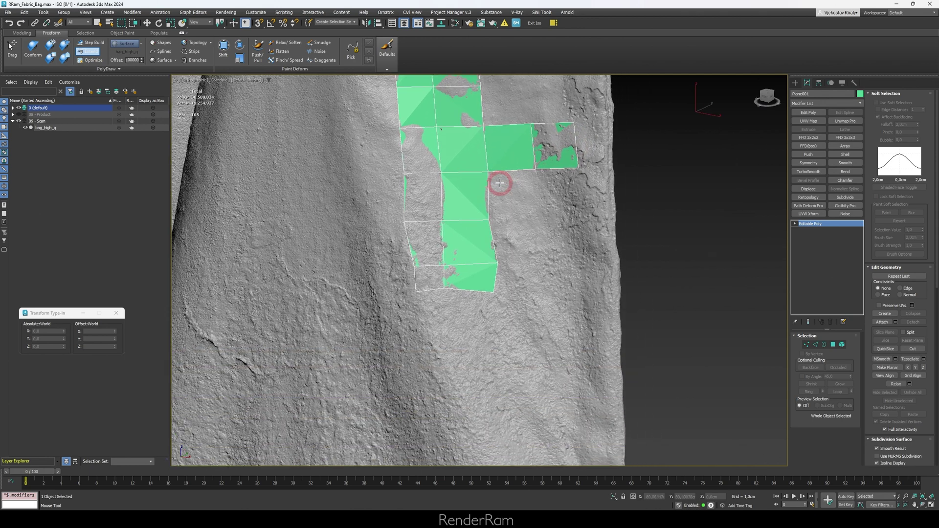
left_click_drag(496, 179, 535, 219)
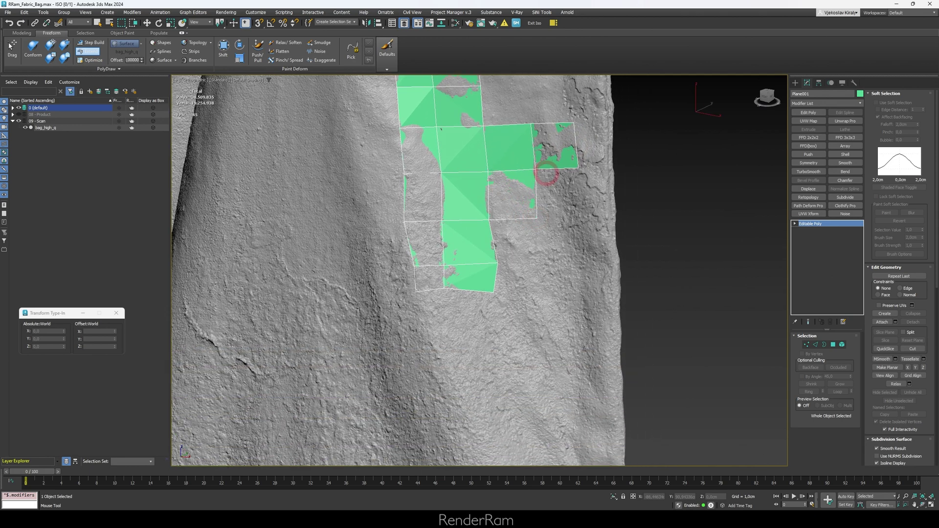
left_click_drag(546, 174, 578, 215)
mouse_move(503, 220)
left_mouse_down()
mouse_move(541, 259)
mouse_move(572, 259)
left_mouse_up()
mouse_move(505, 264)
left_mouse_down()
mouse_move(544, 295)
mouse_move(528, 336)
mouse_move(529, 386)
left_mouse_up()
left_click_drag(419, 291, 442, 384)
Step: Fill the gaps between the left strip and the right column with quads
mouse_move(458, 335)
middle_mouse_down("alt")
mouse_move(436, 321)
mouse_move(466, 299)
middle_mouse_up("alt")
scroll(453, 300, "up", 3)
scroll(412, 278, "up", 2)
middle_click_drag(412, 277, 367, 245)
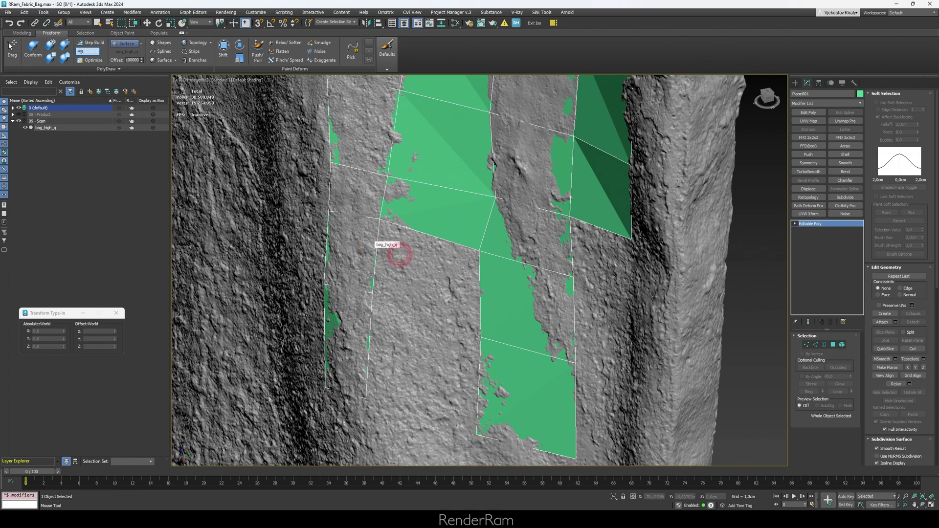
left_click(423, 264, "shift")
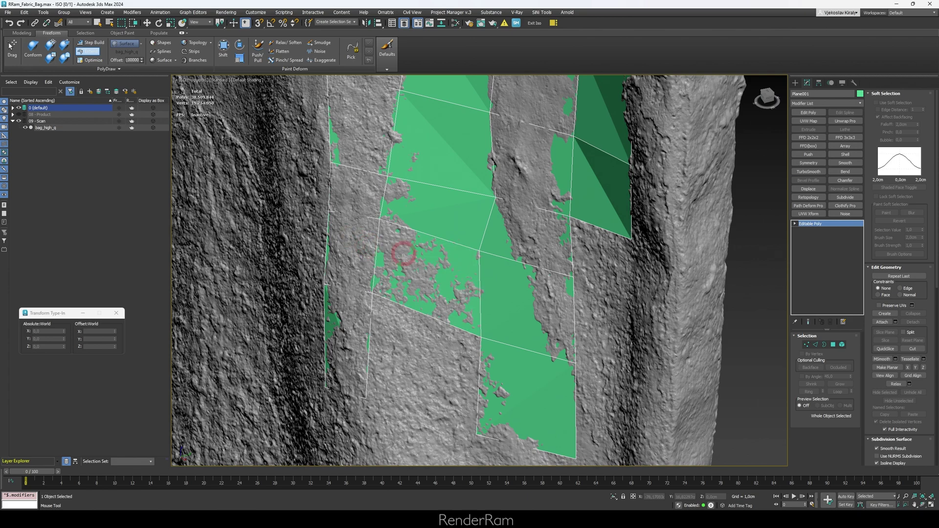
mouse_move(459, 275)
middle_mouse_down()
mouse_move(472, 272)
mouse_move(334, 278)
middle_mouse_up()
left_click(446, 305, "shift")
scroll(415, 304, "down", 2)
scroll(405, 275, "down", 4)
Step: Hide the scan, fill the top-edge notch with a quad, and raise the top-middle vertex
middle_click_drag(424, 246, 414, 297)
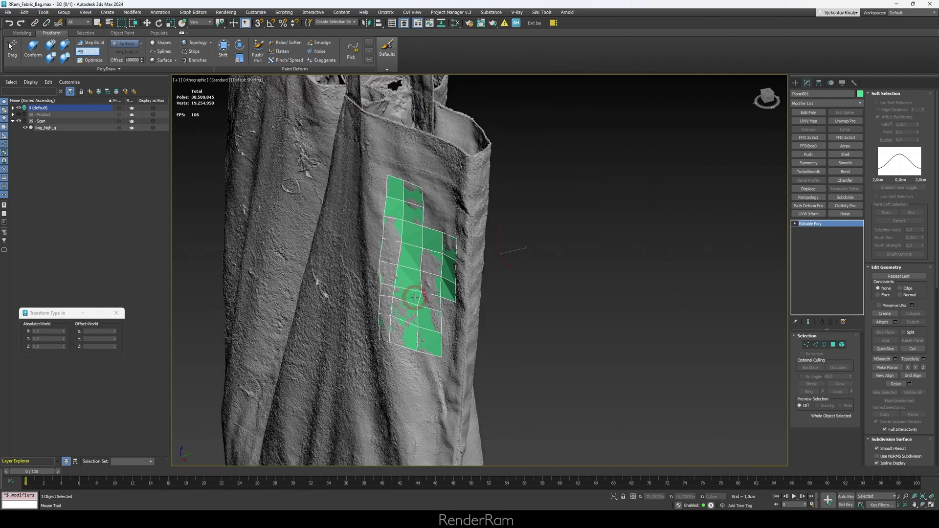
key("alt+q")
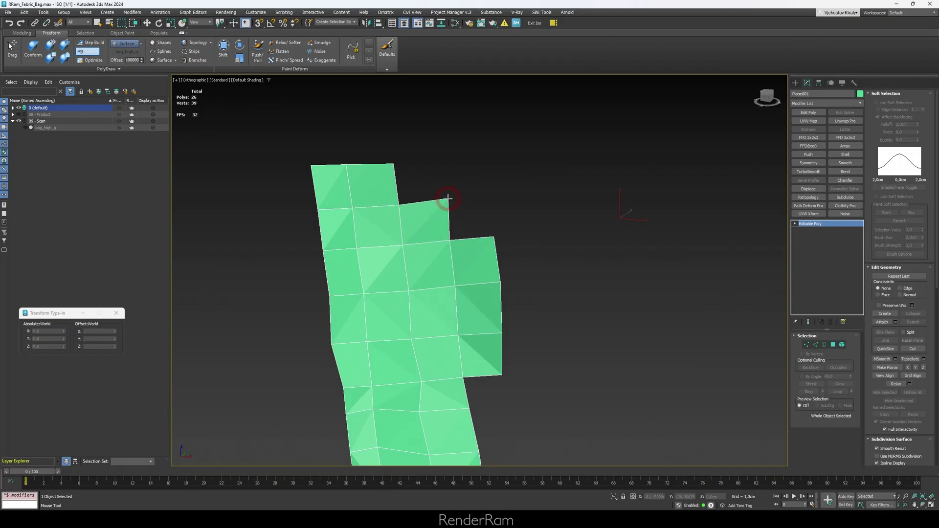
left_click(440, 160)
middle_click_drag(384, 168, 392, 206)
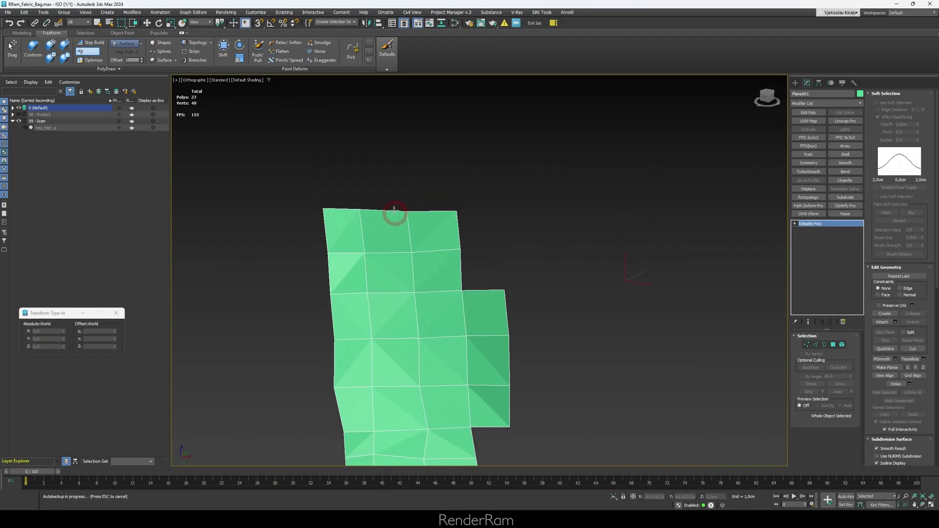
mouse_move(409, 211)
left_mouse_down()
mouse_move(408, 199)
mouse_move(364, 199)
left_mouse_up()
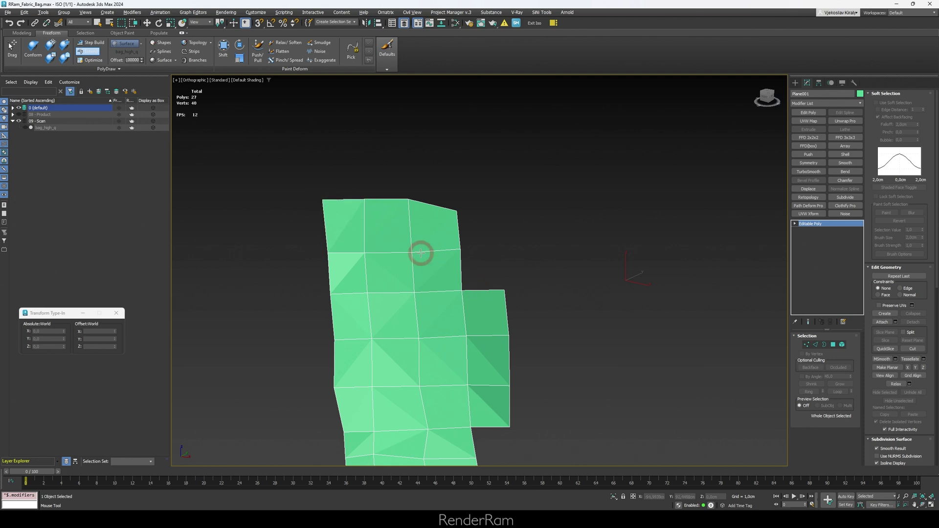
Step: Erase four middle polygons, rebuild the hole with a new quad, and show the scan again
scroll(406, 210, "down", 3)
scroll(374, 240, "down", 2)
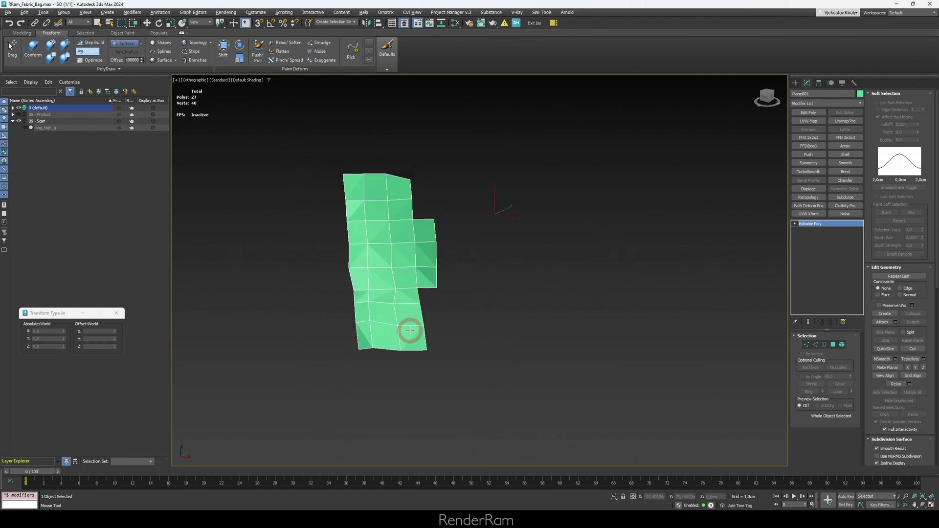
scroll(409, 330, "up", 4)
mouse_move(410, 301)
left_mouse_down("ctrl+shift")
mouse_move(404, 221)
mouse_move(382, 215)
mouse_move(429, 262)
mouse_move(465, 269)
left_mouse_up("ctrl+shift")
left_click_drag(400, 270, 412, 335, "shift")
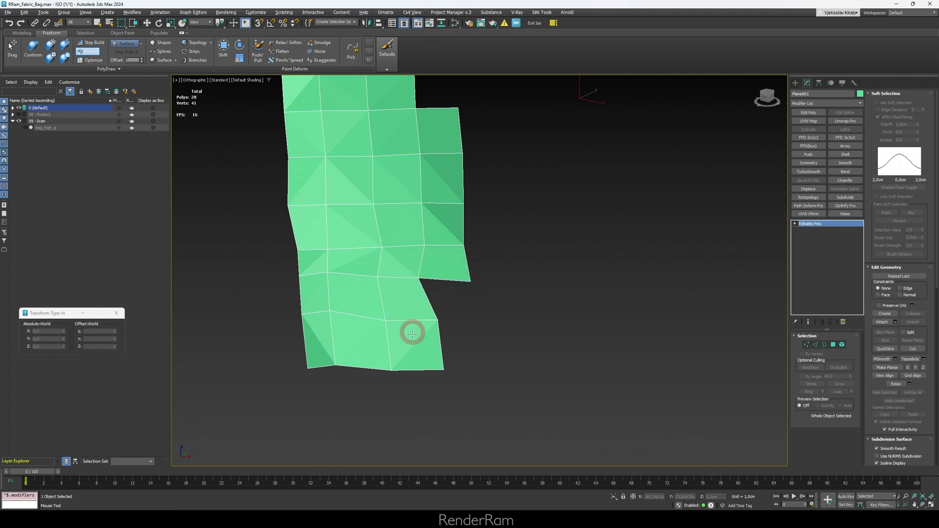
key("alt+q")
Step: Commit a new column of quads down the patch's left edge
scroll(421, 313, "down", 4)
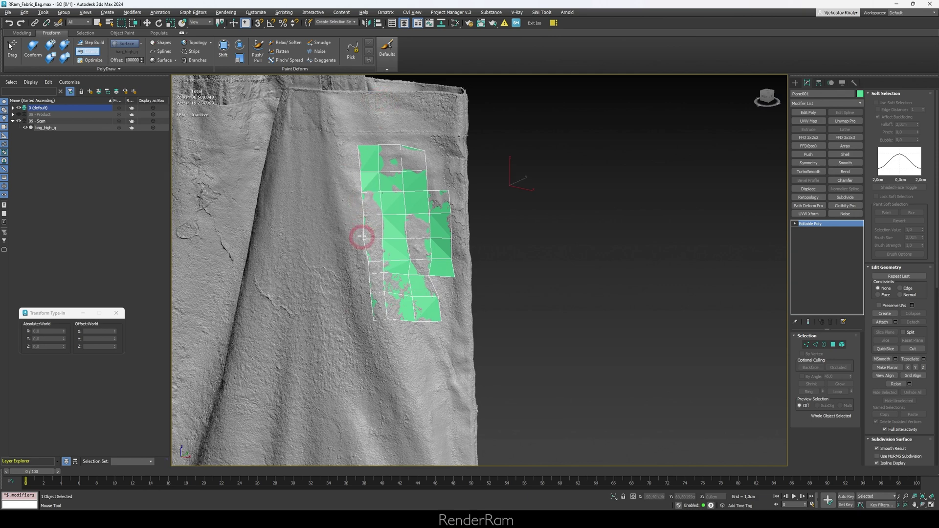
scroll(364, 228, "up", 2)
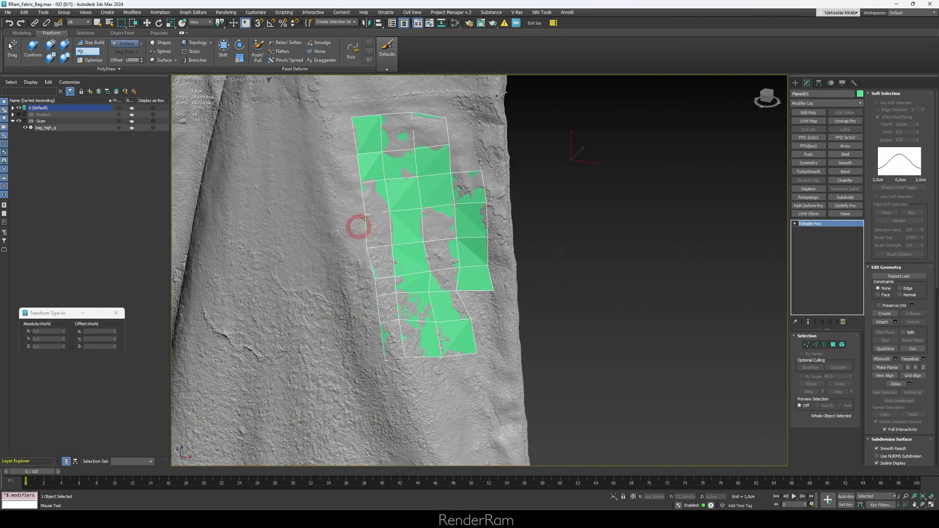
left_click(321, 228)
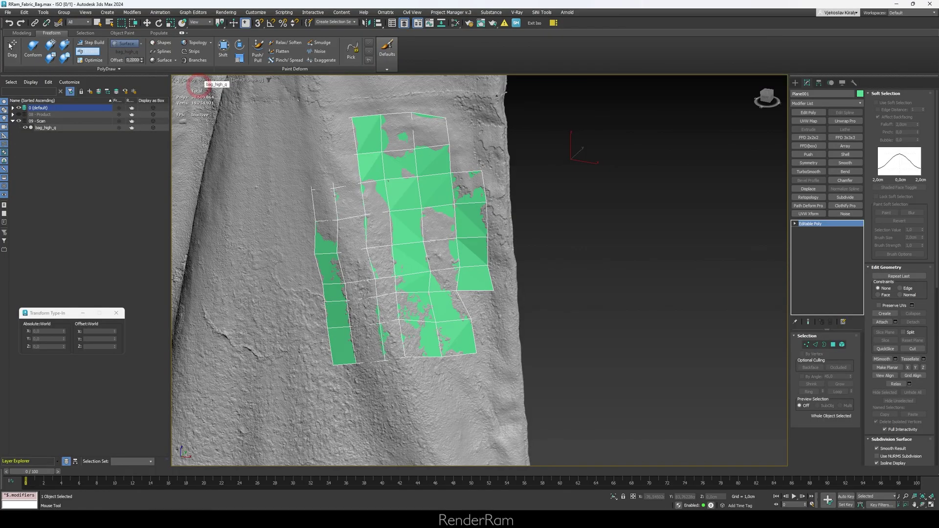
Step: Pull the patch's top-left edge up into a new quad and inspect it from side and front
mouse_move(385, 282)
middle_mouse_down("alt")
mouse_move(415, 294)
mouse_move(426, 224)
middle_mouse_up("alt")
scroll(415, 293, "down", 3)
scroll(400, 234, "up", 10)
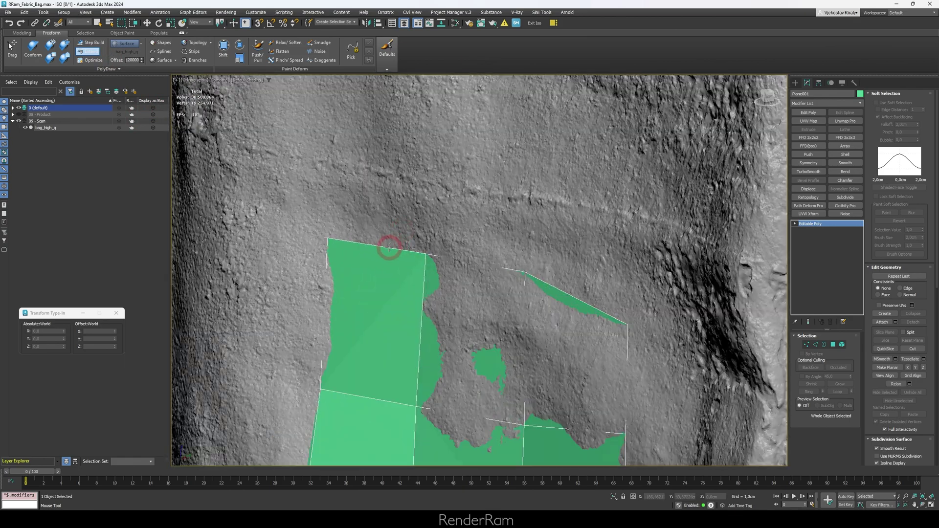
left_click_drag(389, 248, 380, 150, "shift")
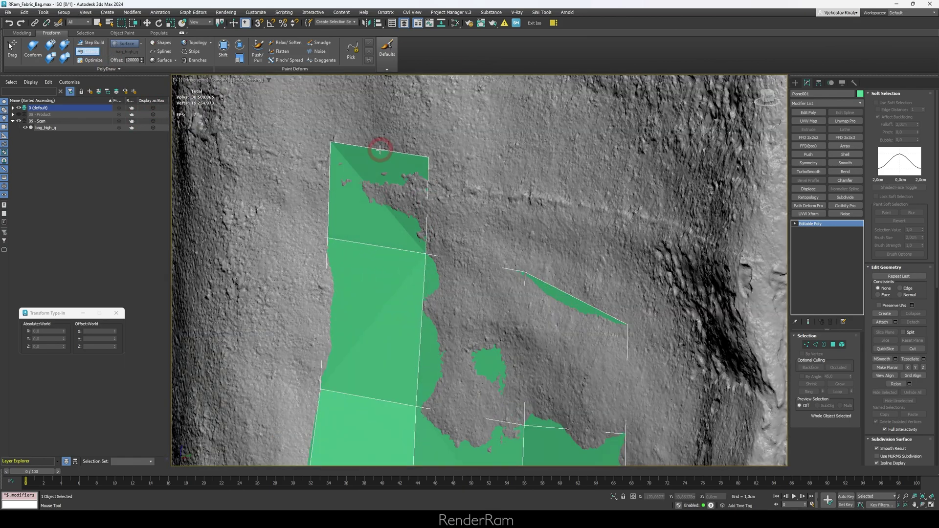
mouse_move(380, 149)
middle_mouse_down("alt")
mouse_move(394, 157)
mouse_move(377, 159)
mouse_move(482, 142)
mouse_move(499, 170)
middle_mouse_up("alt")
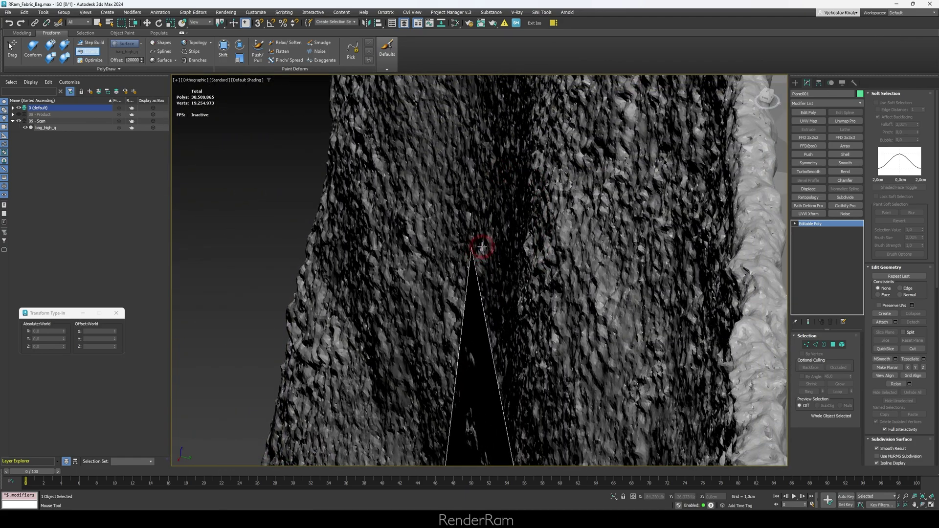
mouse_move(480, 318)
middle_mouse_down("alt")
mouse_move(557, 269)
mouse_move(607, 254)
mouse_move(362, 292)
middle_mouse_up("alt")
scroll(362, 286, "up", 4)
scroll(362, 281, "up", 2)
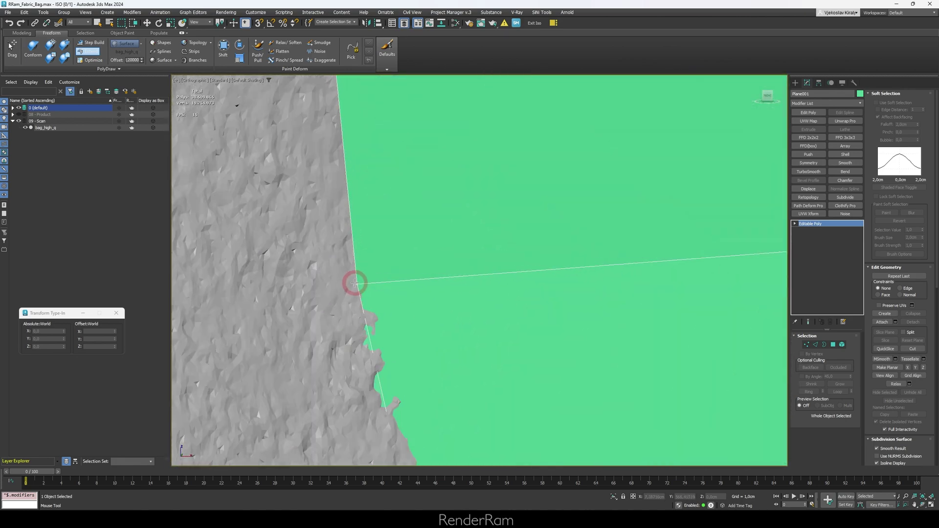
scroll(357, 283, "down", 5)
scroll(413, 304, "down", 3)
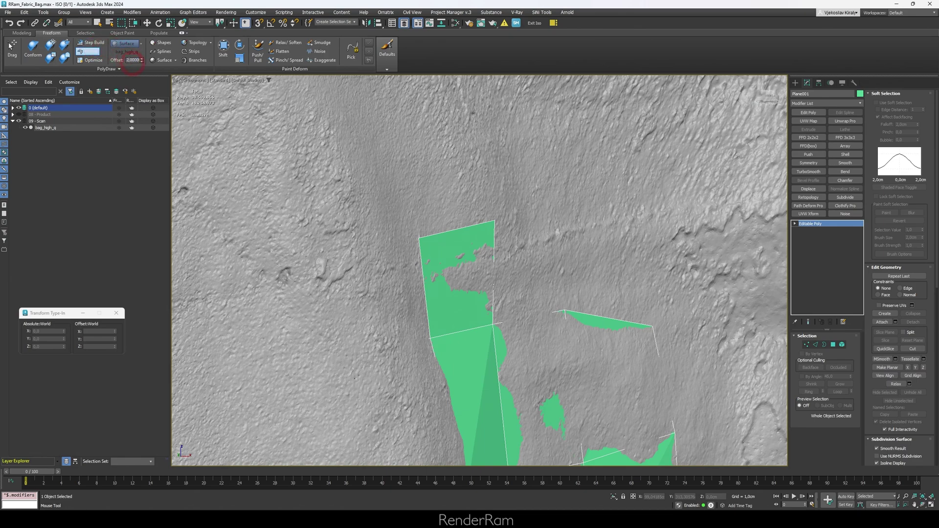
Step: Pan and orbit to view the patch edge-on near its top
middle_click_drag(458, 226, 504, 316)
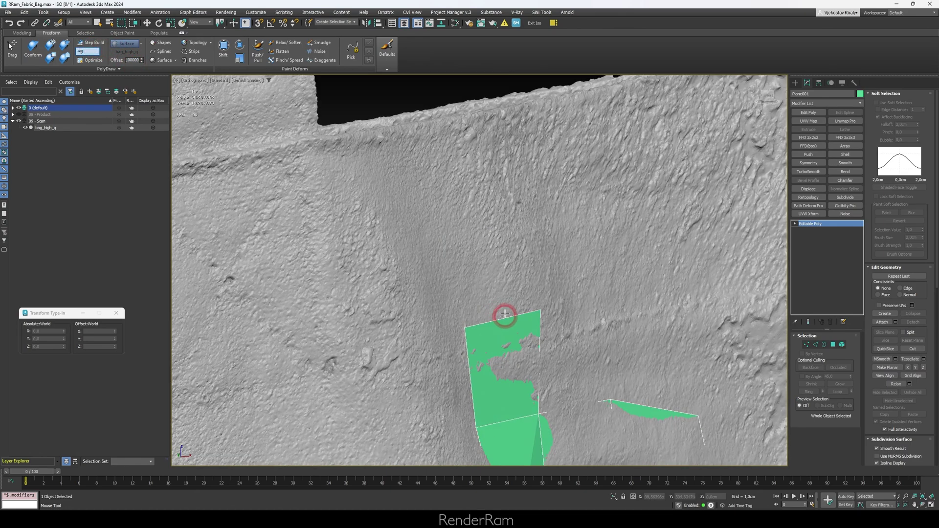
mouse_move(489, 214)
middle_mouse_down("alt")
mouse_move(503, 252)
mouse_move(522, 251)
mouse_move(549, 223)
mouse_move(585, 245)
mouse_move(468, 285)
middle_mouse_up("alt")
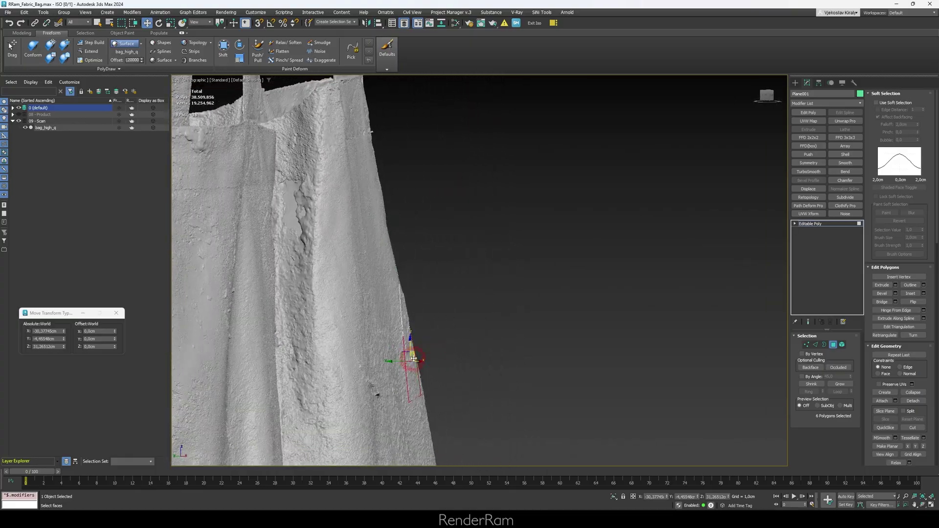
Step: Move the selected polygons off the surface and nudge a small polygon into place
left_click_drag(414, 358, 436, 351)
middle_click_drag(447, 373, 419, 307, "alt")
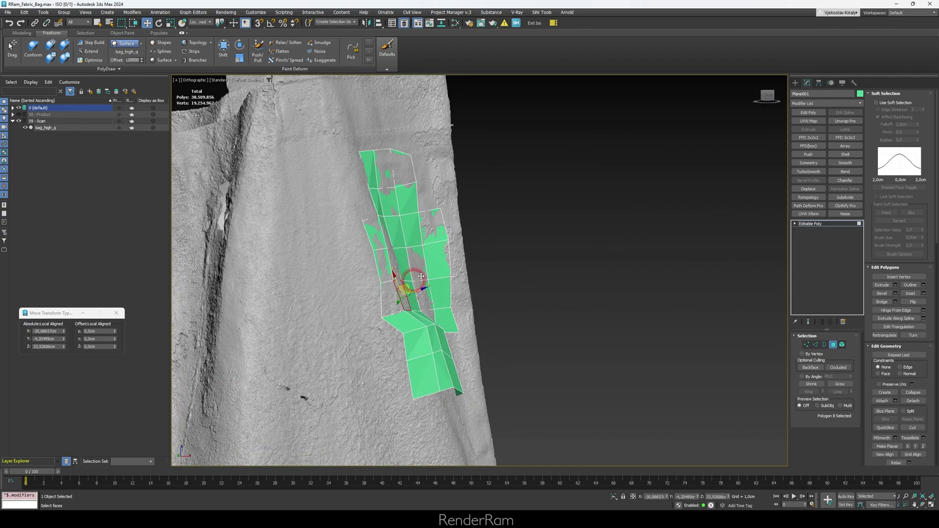
left_click_drag(404, 297, 424, 274)
mouse_move(454, 303)
middle_mouse_down("alt")
mouse_move(483, 315)
mouse_move(430, 306)
mouse_move(445, 308)
middle_mouse_up("alt")
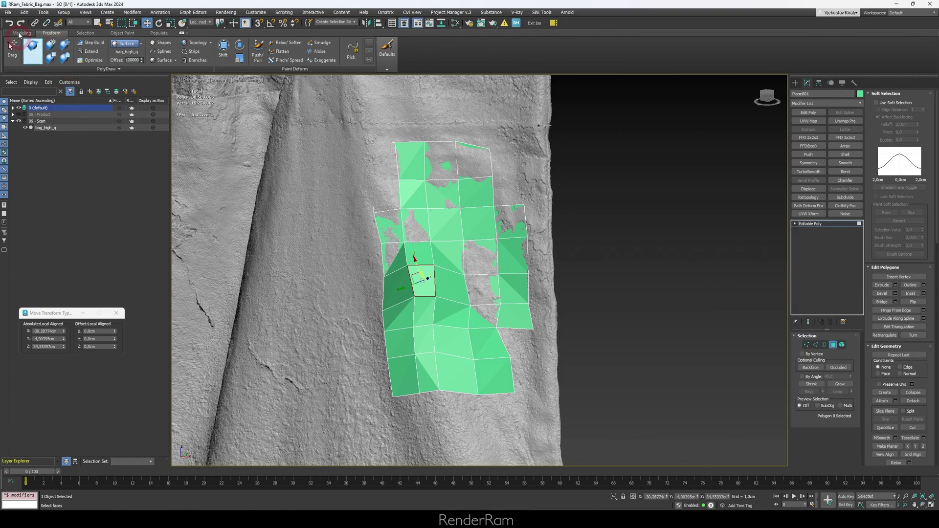
Step: Paint the lower patch vertices onto the scan with the Conform brush
left_click(33, 50)
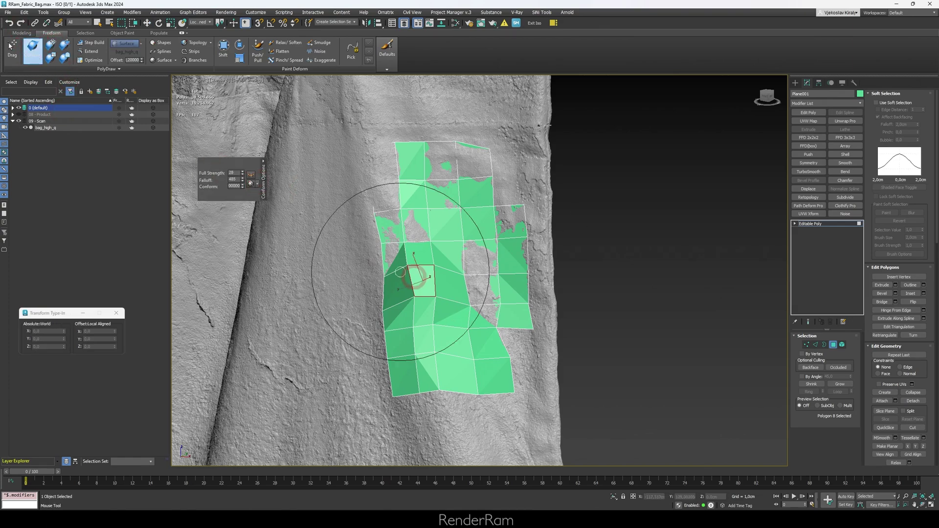
mouse_move(241, 203)
middle_mouse_down("alt")
mouse_move(394, 308)
mouse_move(444, 241)
mouse_move(503, 262)
mouse_move(501, 285)
mouse_move(398, 342)
middle_mouse_up("alt")
middle_click_drag(425, 266, 446, 274, "alt")
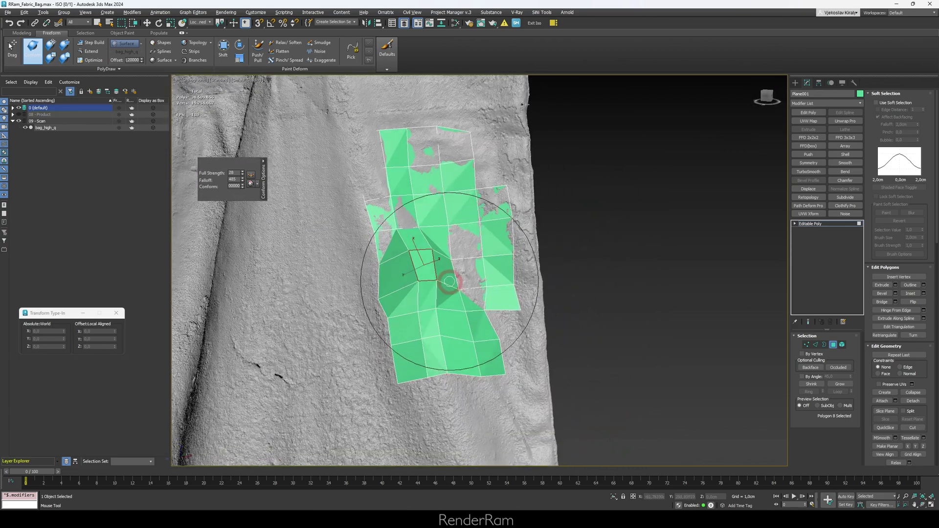
scroll(423, 267, "up", 2)
scroll(415, 273, "up", 2)
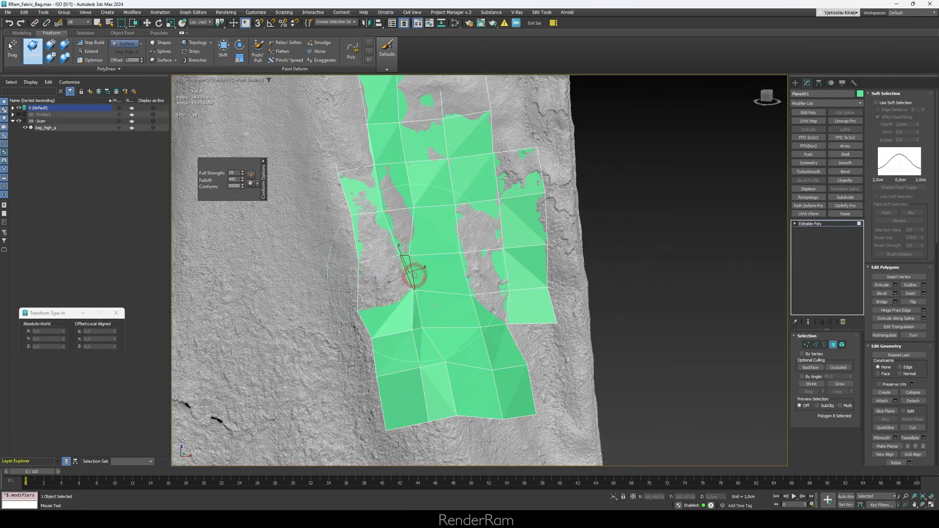
mouse_move(422, 323)
left_mouse_down()
mouse_move(429, 371)
mouse_move(465, 394)
mouse_move(500, 382)
left_mouse_up()
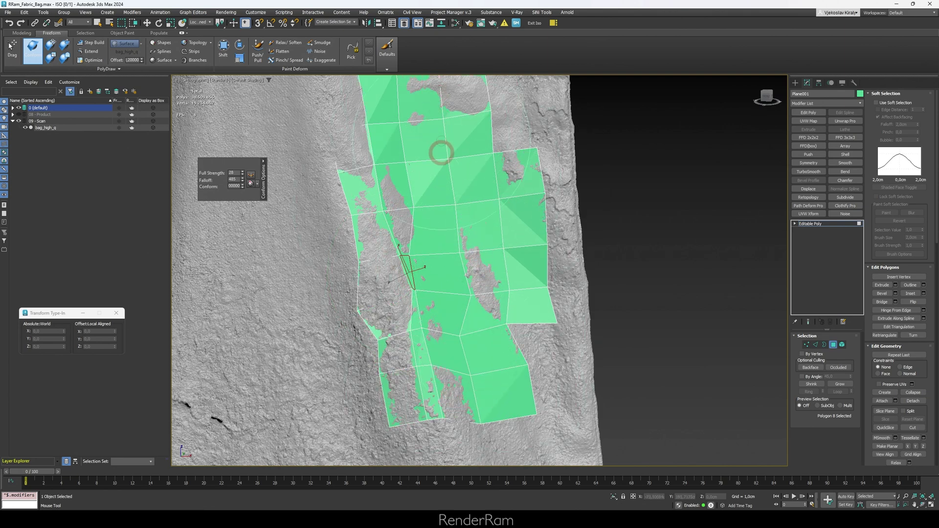
middle_click_drag(442, 162, 445, 267)
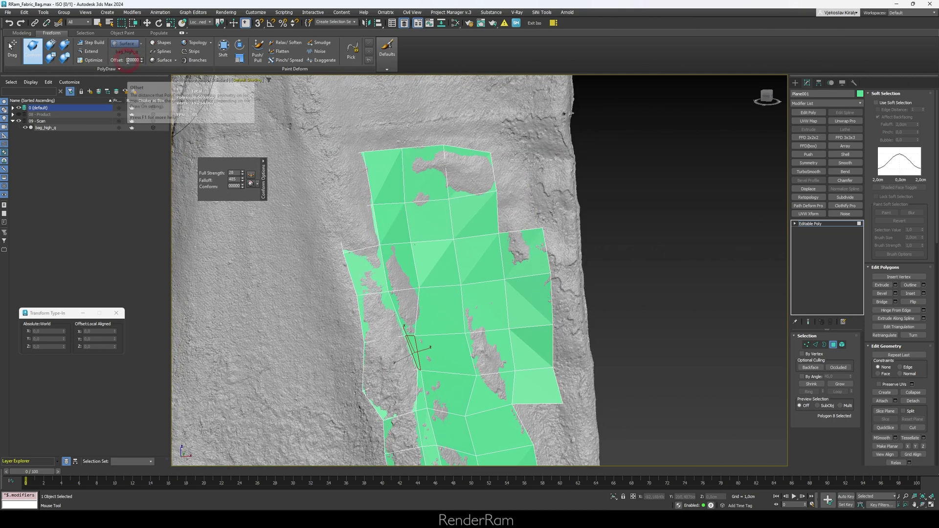
left_click_drag(429, 191, 447, 188)
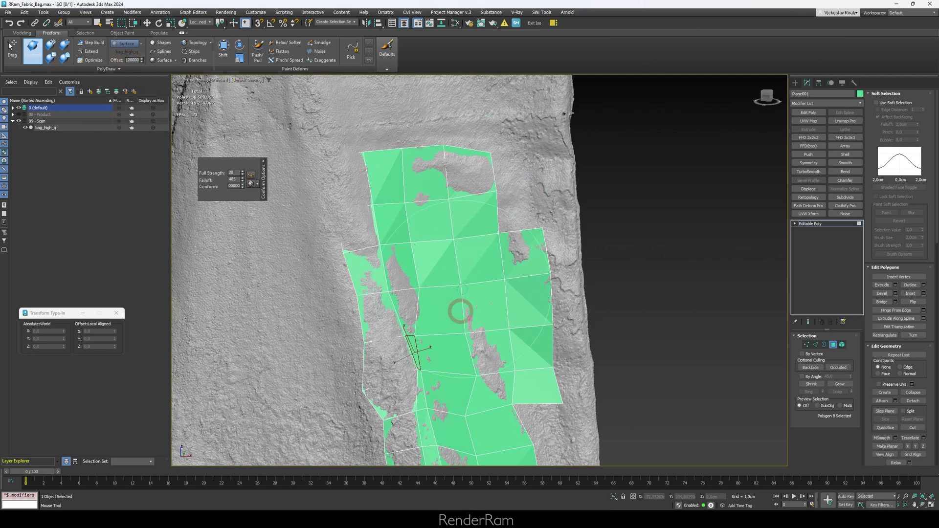
middle_click_drag(448, 187, 436, 55)
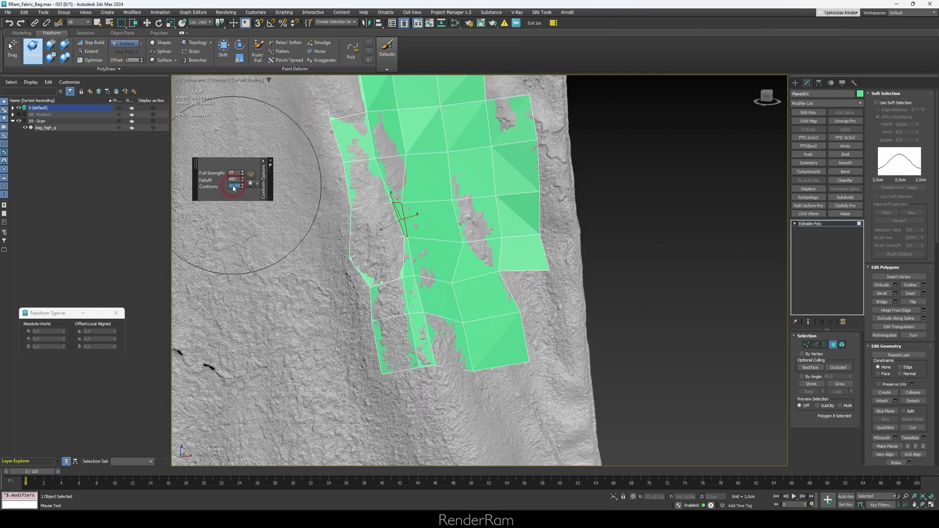
Step: Adjust the strength value in Conform Options
key("Return")
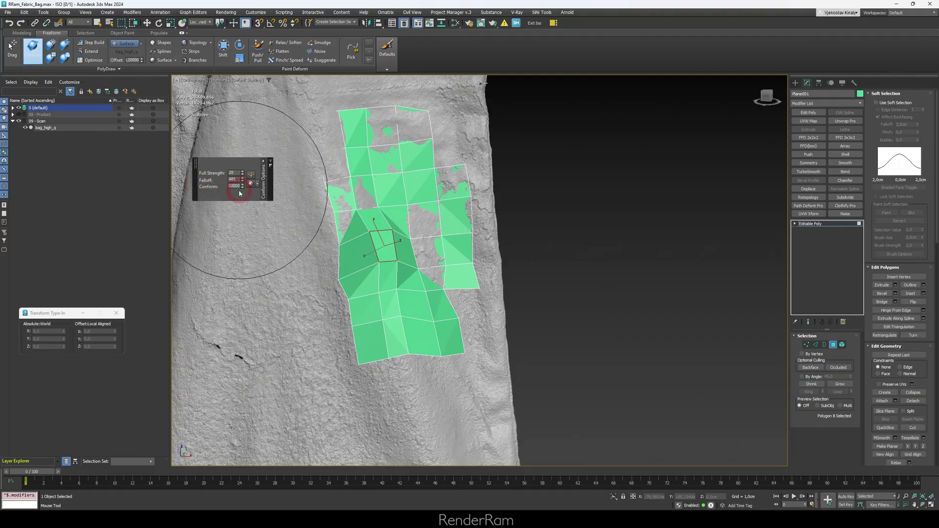
double_click(237, 186)
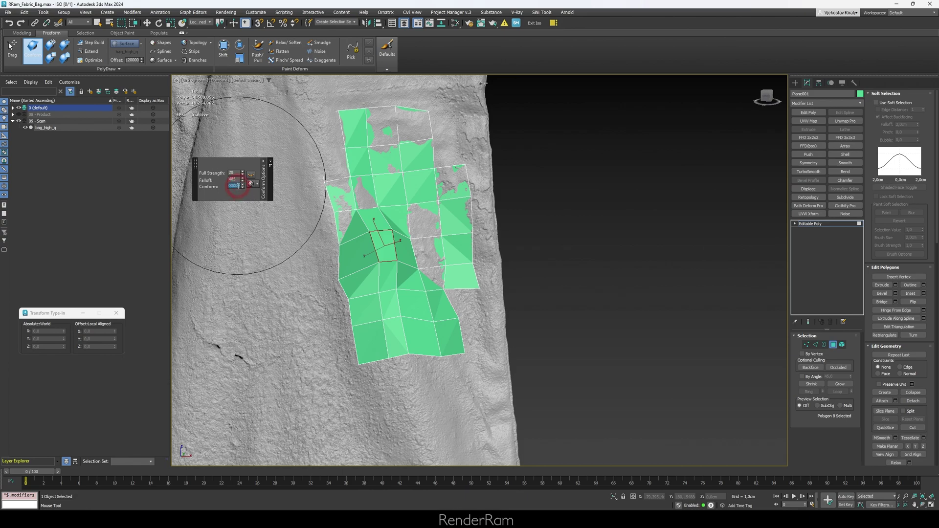
scroll(381, 202, "up", 2)
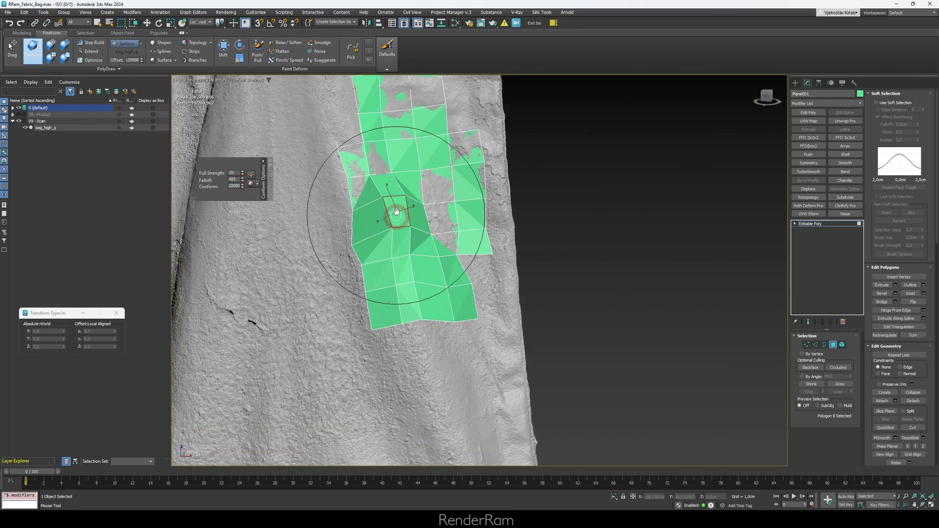
scroll(397, 209, "up", 2)
Step: Brush the patch's polygons, including its upper part, onto the scan surface
middle_click_drag(397, 209, 395, 201, "alt")
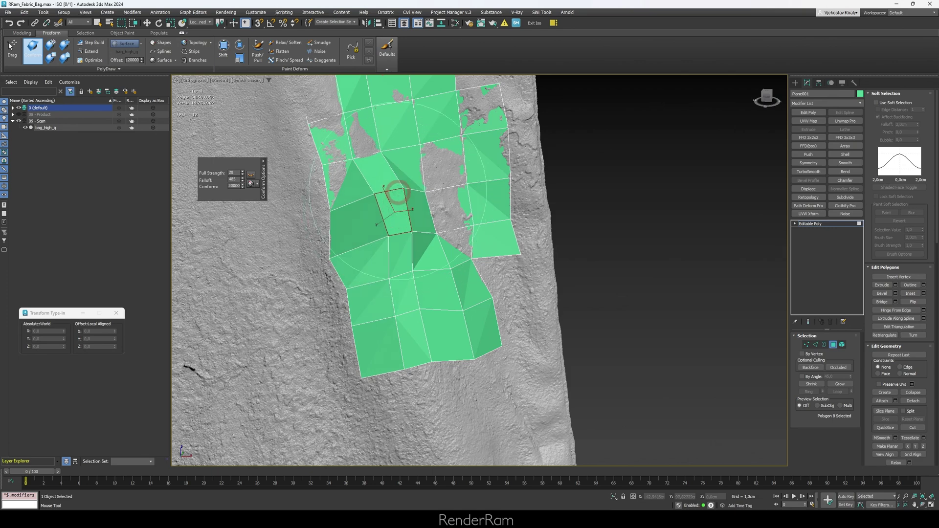
scroll(393, 208, "up", 3)
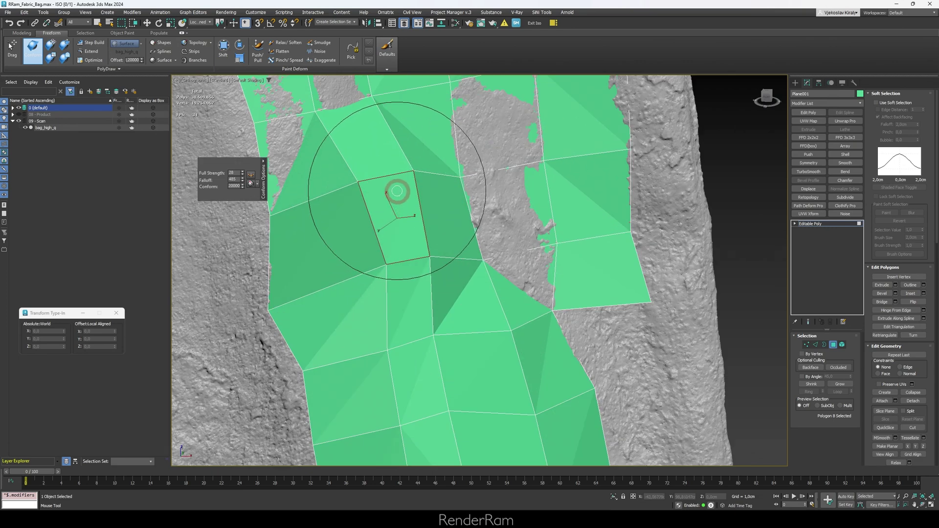
left_click_drag(389, 196, 384, 196)
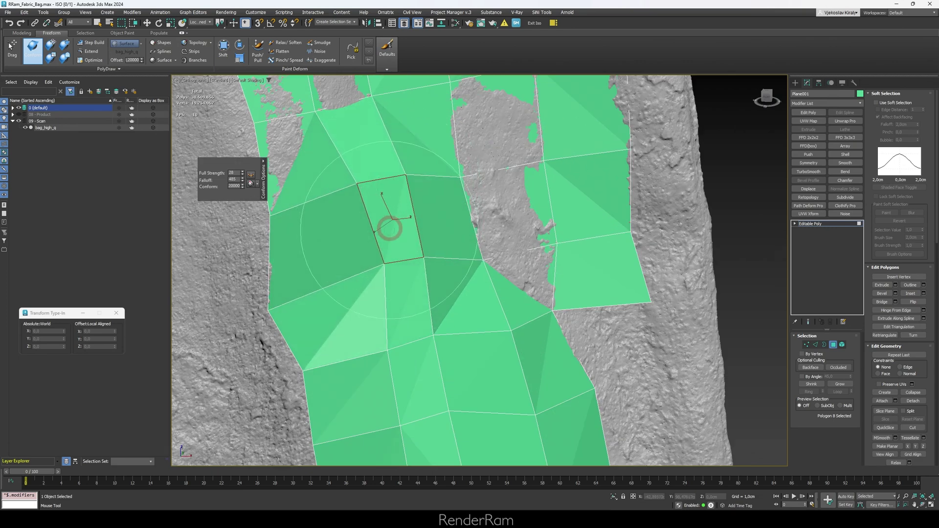
double_click(234, 186)
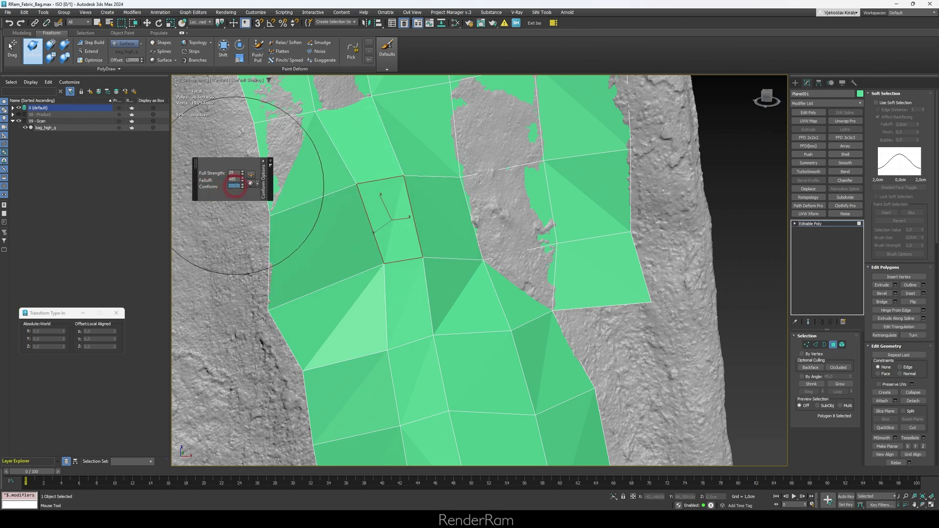
left_click_drag(377, 204, 366, 304)
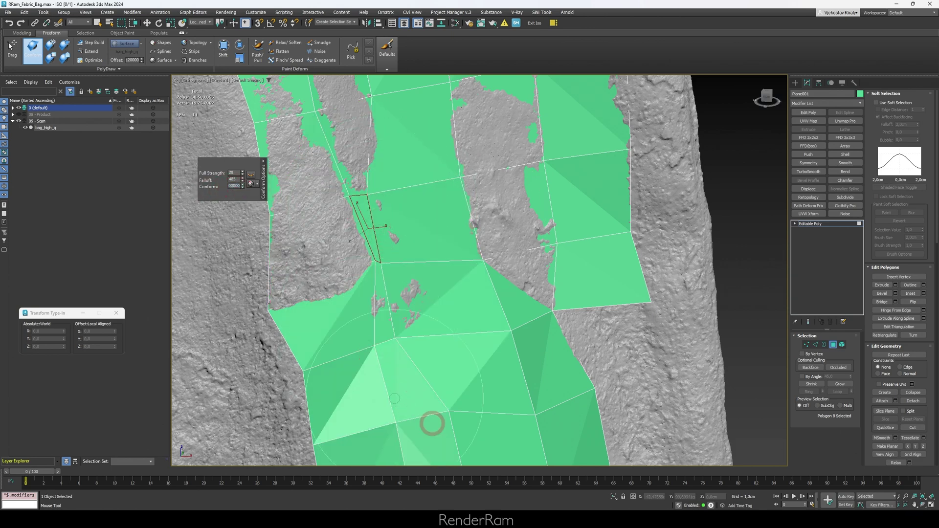
mouse_move(454, 435)
left_mouse_down()
mouse_move(517, 383)
mouse_move(522, 212)
left_mouse_up()
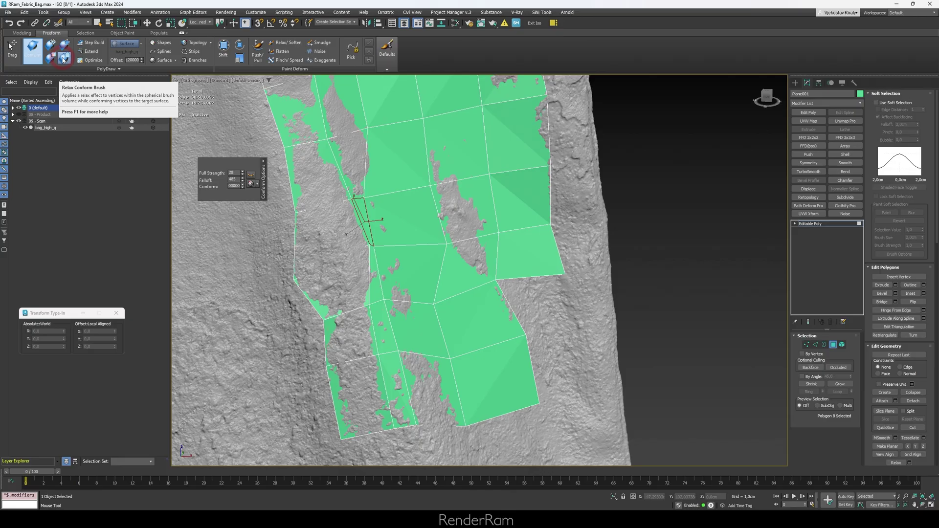
Step: With the scan hidden, shift the patch's faces using the Transform Conform brush
left_click(51, 52)
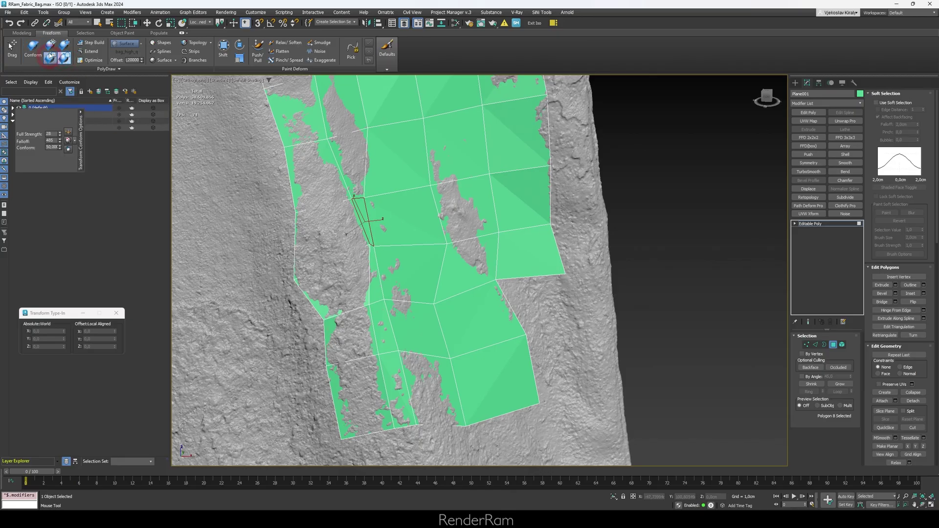
scroll(360, 254, "down", 3)
key("alt+q")
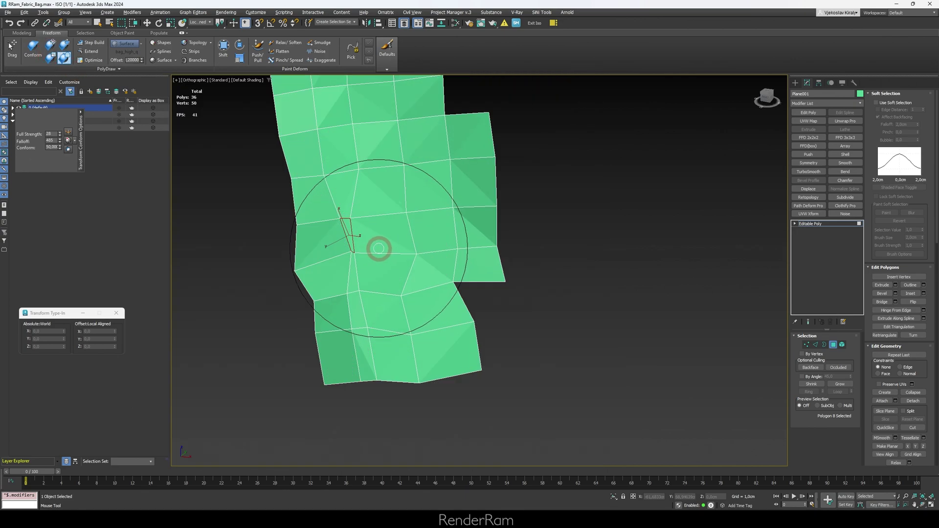
left_click_drag(385, 204, 369, 281)
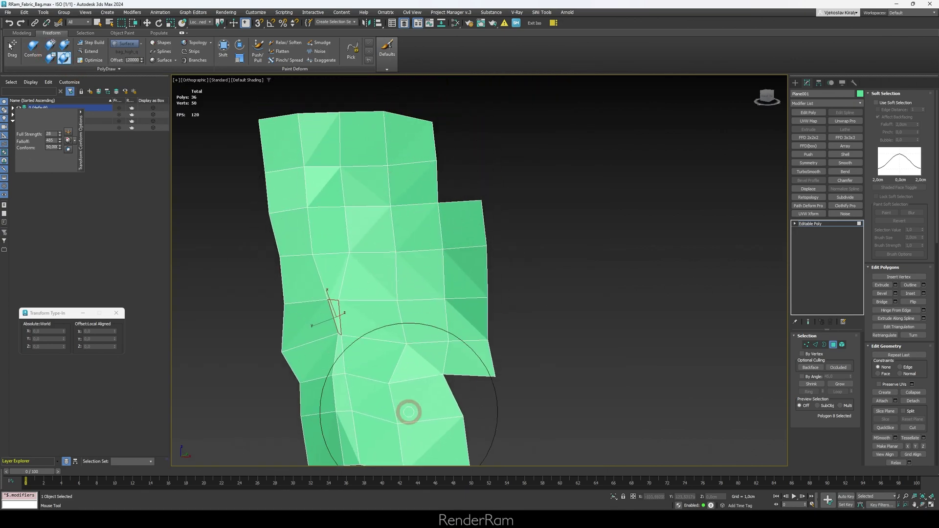
left_click_drag(408, 413, 354, 271)
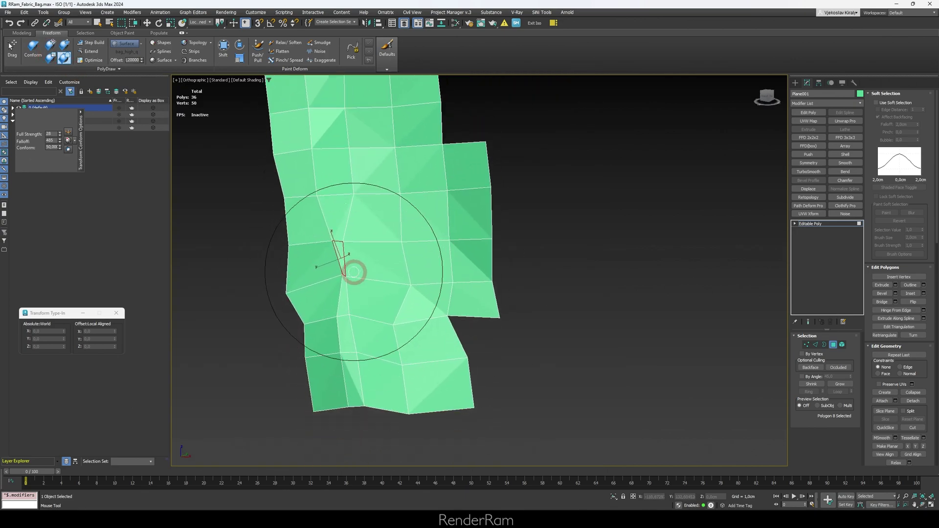
Step: Move the patch's lower-left vertex outward to the left
left_click(101, 67)
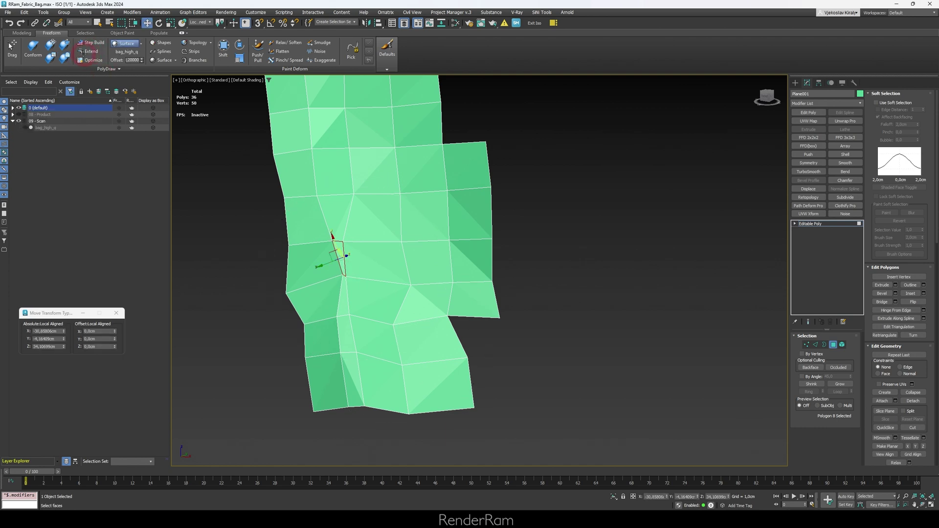
key("q")
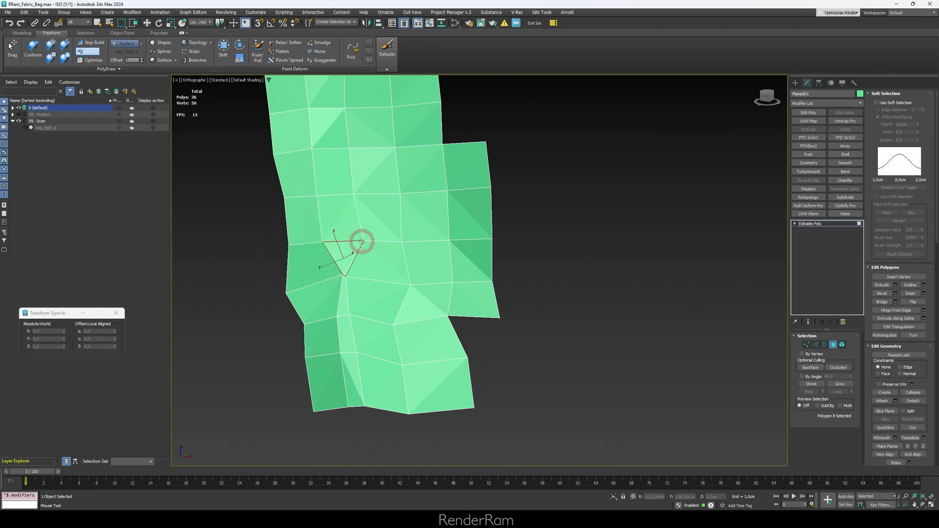
left_click_drag(348, 278, 326, 278)
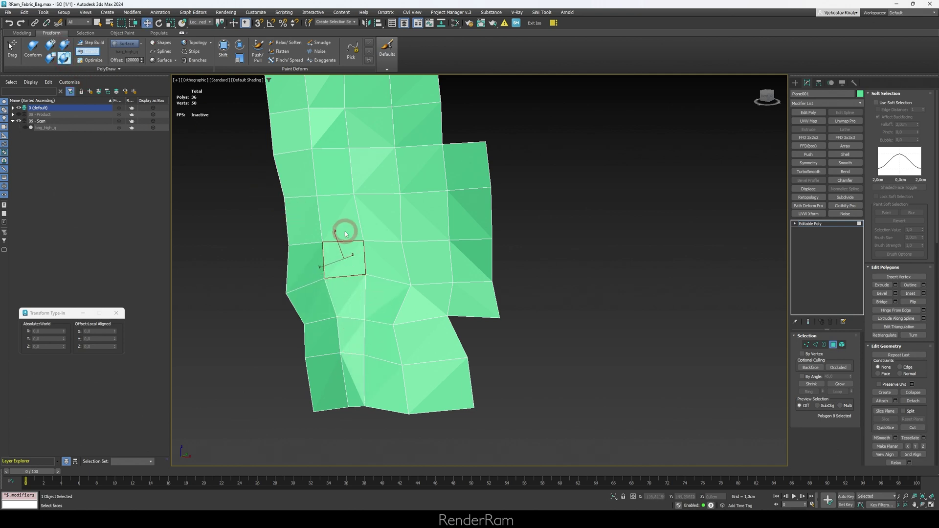
Step: Brush the patch's left edge and lower faces back onto the scan
key("shift")
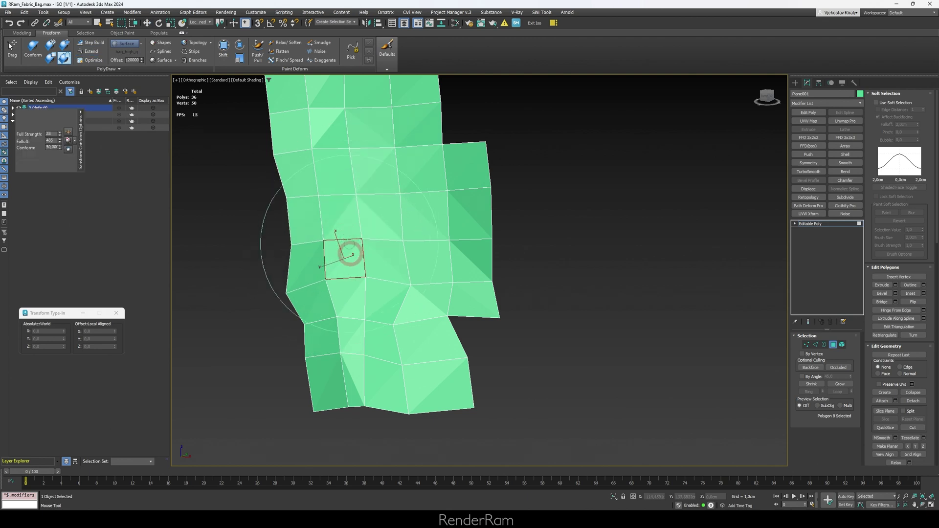
mouse_move(350, 256)
left_mouse_down()
mouse_move(357, 345)
mouse_move(403, 299)
left_mouse_up()
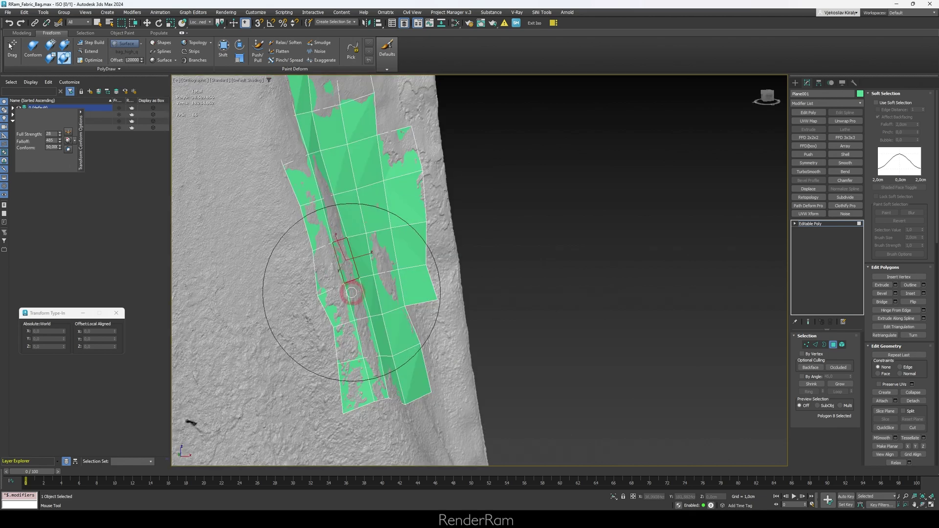
scroll(352, 292, "up", 5)
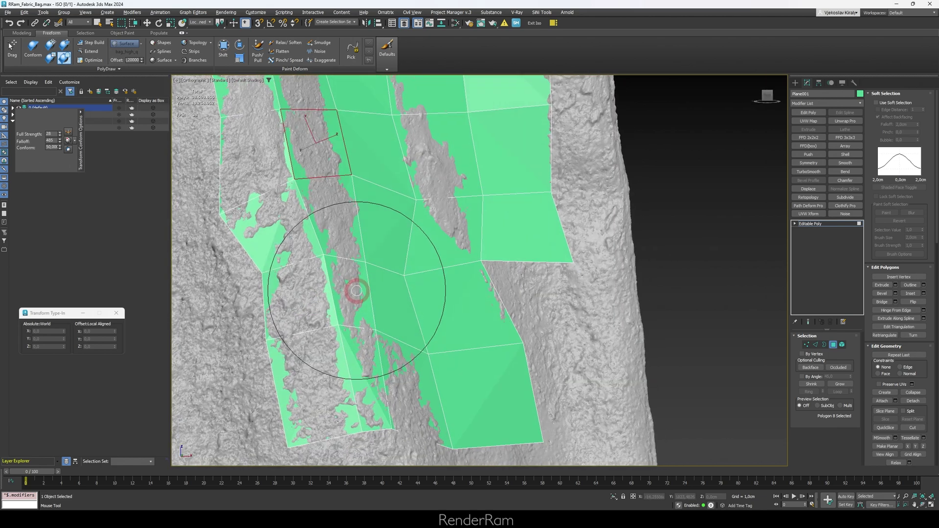
scroll(357, 290, "up", 3)
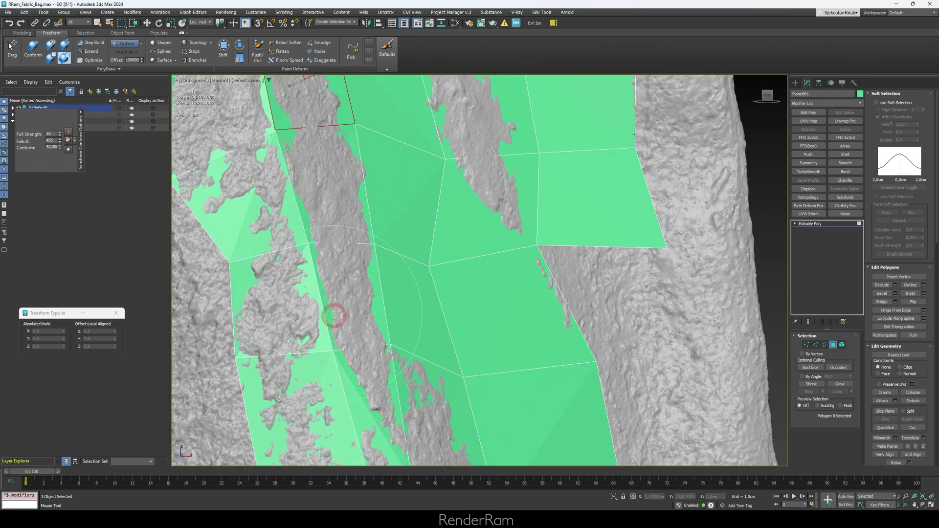
left_click_drag(336, 320, 392, 331)
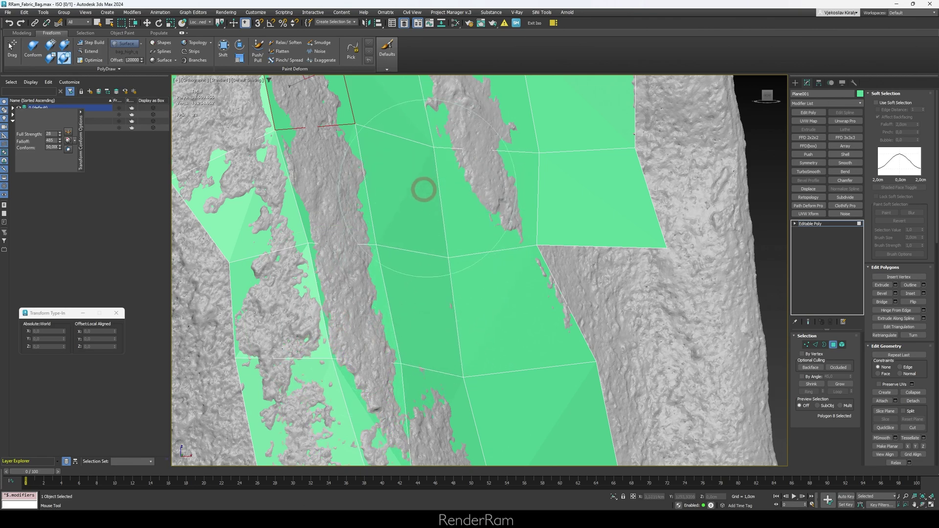
left_click_drag(421, 190, 454, 358)
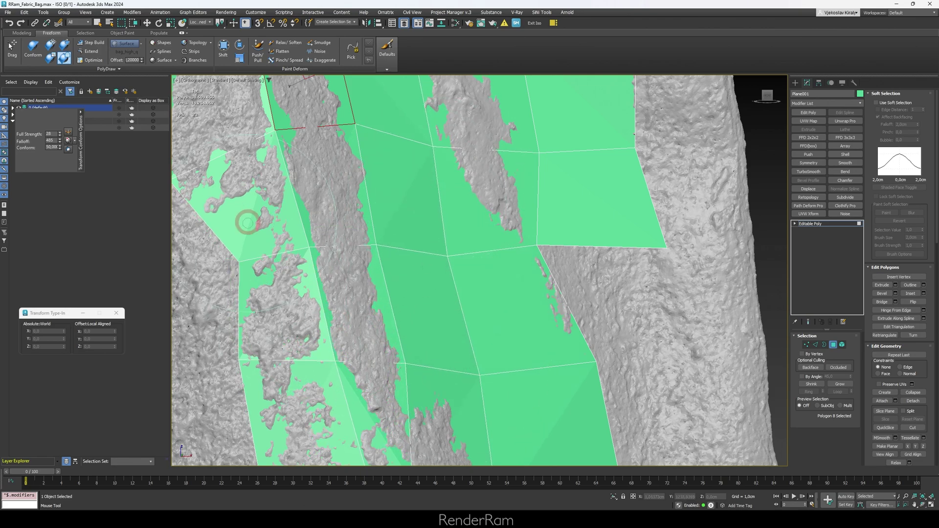
scroll(386, 310, "down", 2)
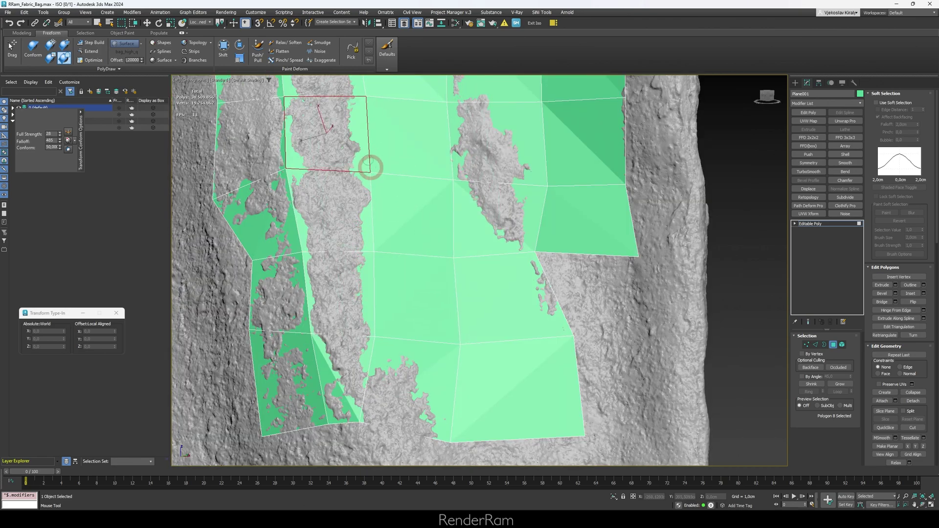
middle_click_drag(371, 284, 346, 346)
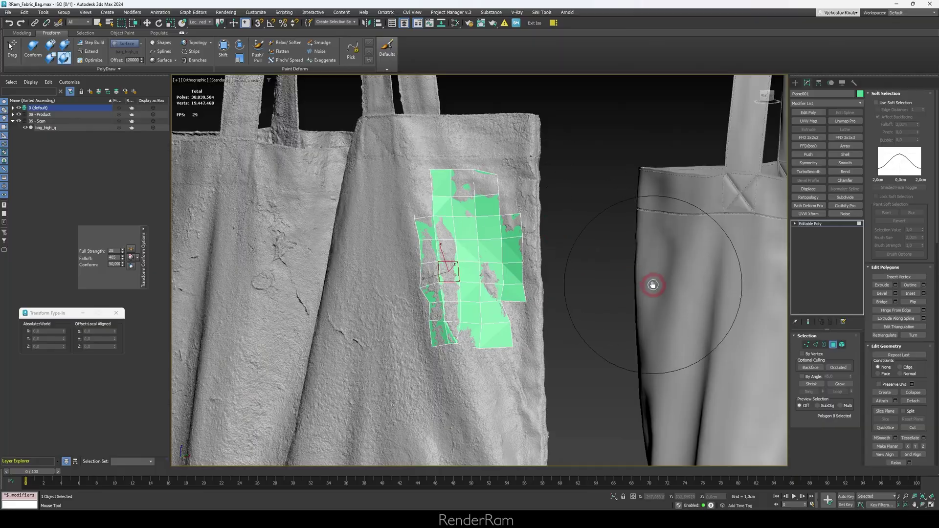
Step: Reshape the folds on the bag's right side with the conform brush
scroll(518, 255, "down", 3)
scroll(476, 289, "up", 2)
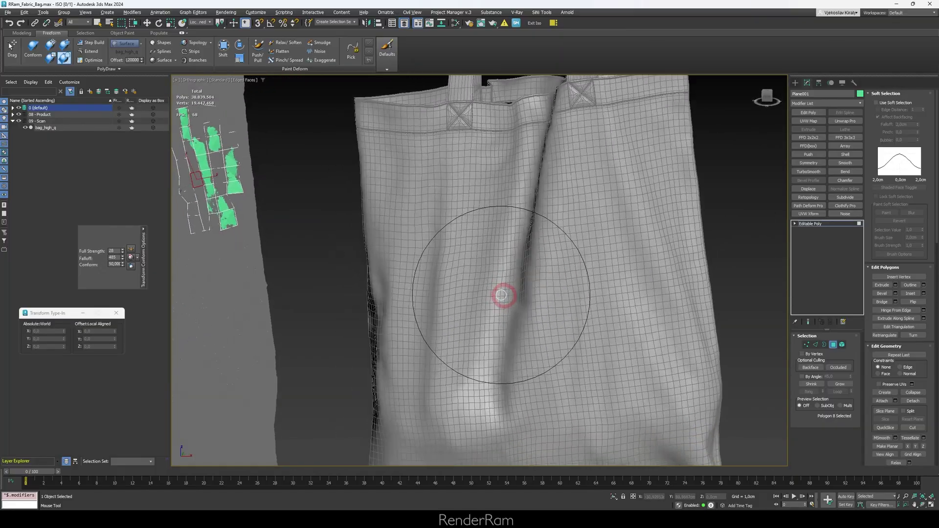
scroll(505, 293, "up", 2)
left_click_drag(509, 292, 605, 147)
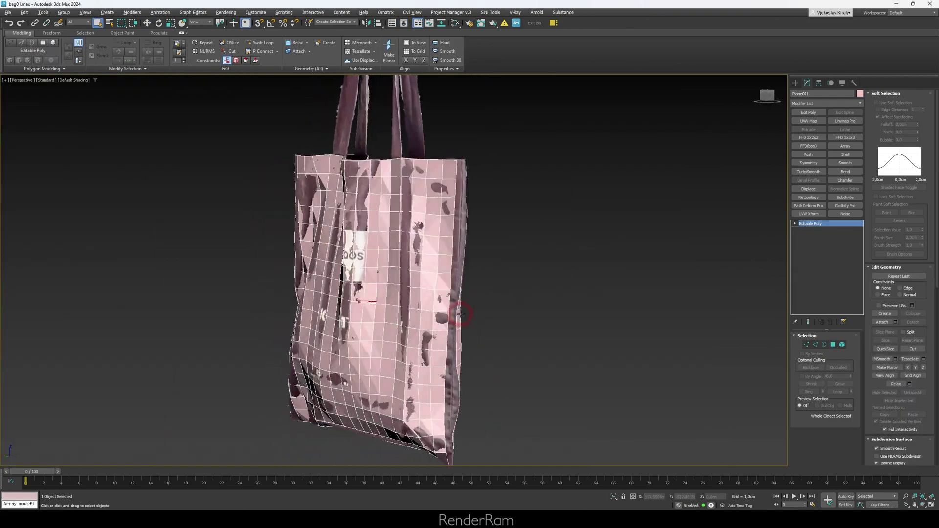
Step: Orbit around the finished bag01 mesh, viewing it from the front and side
middle_click_drag(465, 315, 172, 34, "alt")
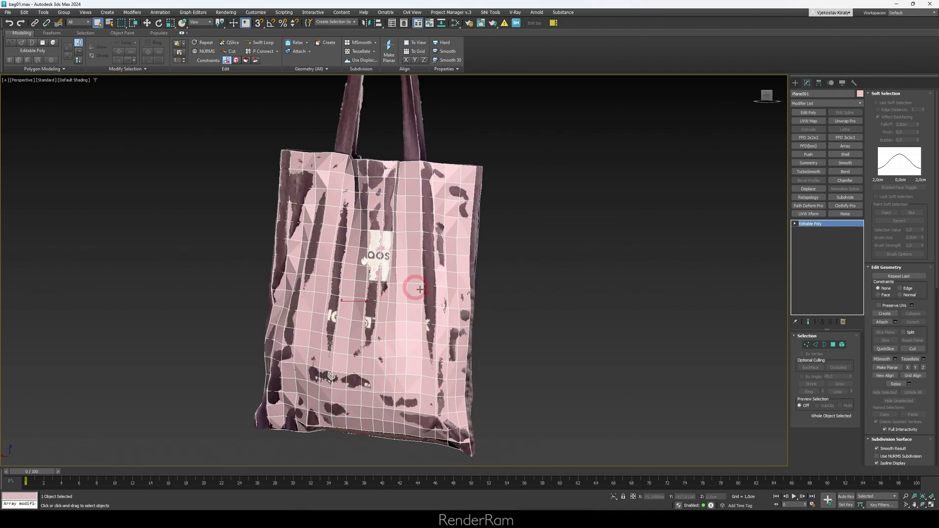
mouse_move(423, 291)
middle_mouse_down("alt")
mouse_move(275, 296)
mouse_move(286, 307)
middle_mouse_up("alt")
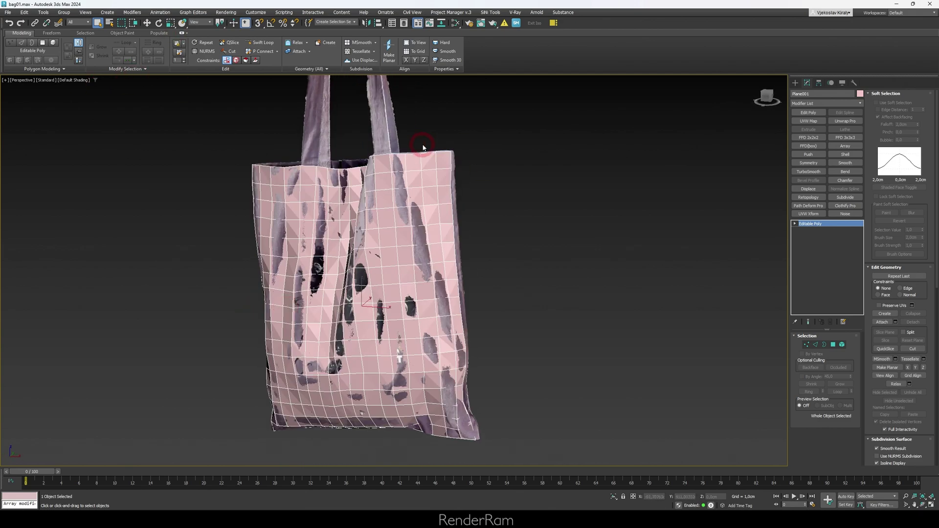
mouse_move(374, 311)
middle_mouse_down("alt")
mouse_move(472, 318)
mouse_move(394, 329)
mouse_move(405, 285)
middle_mouse_up("alt")
Step: At Edge level, conform-brush the mesh onto the scan along the dark stripe
key("2")
left_click(32, 49)
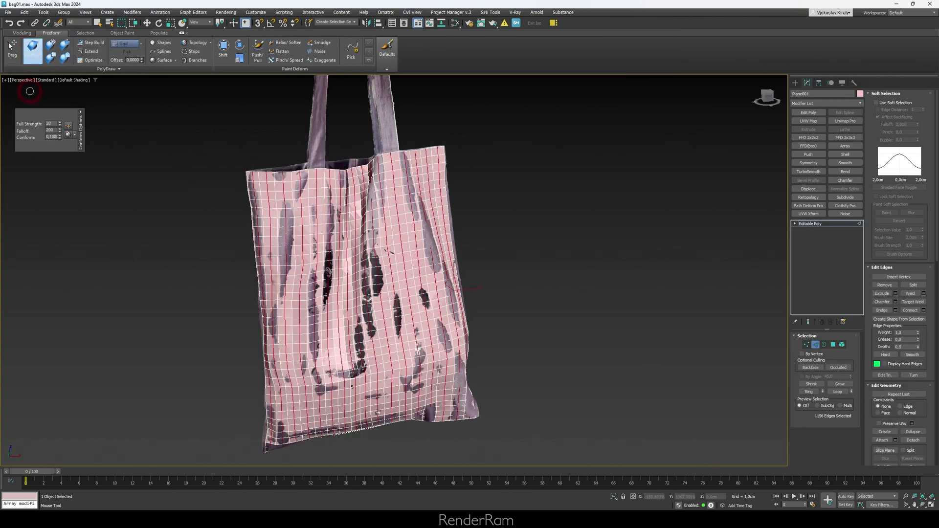
scroll(268, 210, "up", 3)
scroll(248, 164, "up", 3)
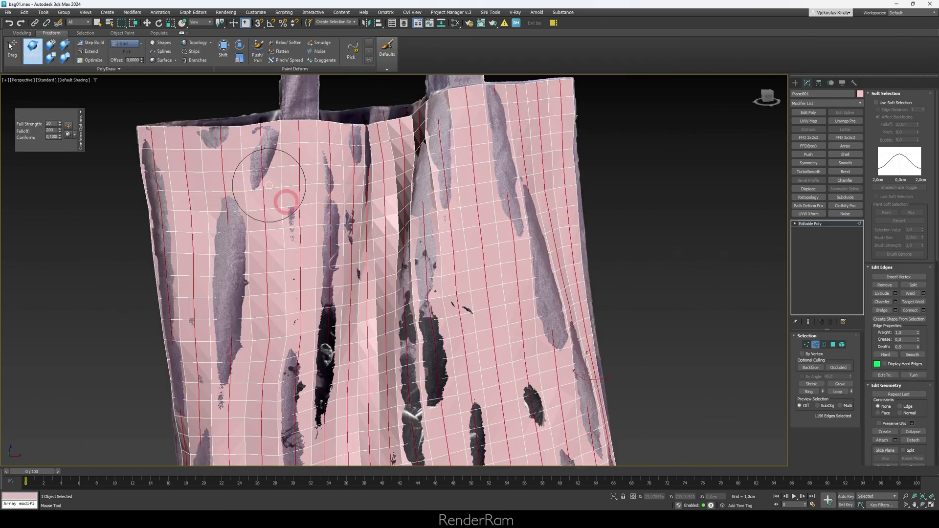
scroll(236, 162, "up", 3)
left_click_drag(230, 238, 235, 331)
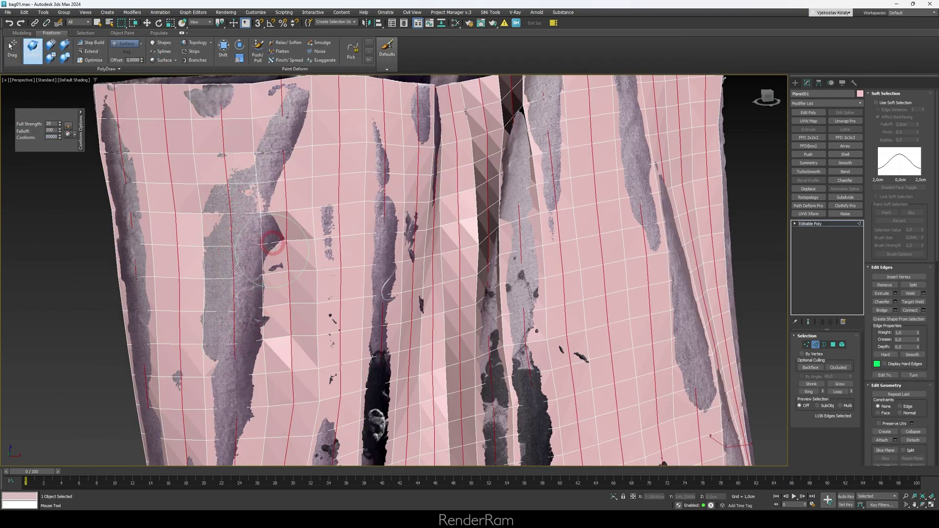
key("F4")
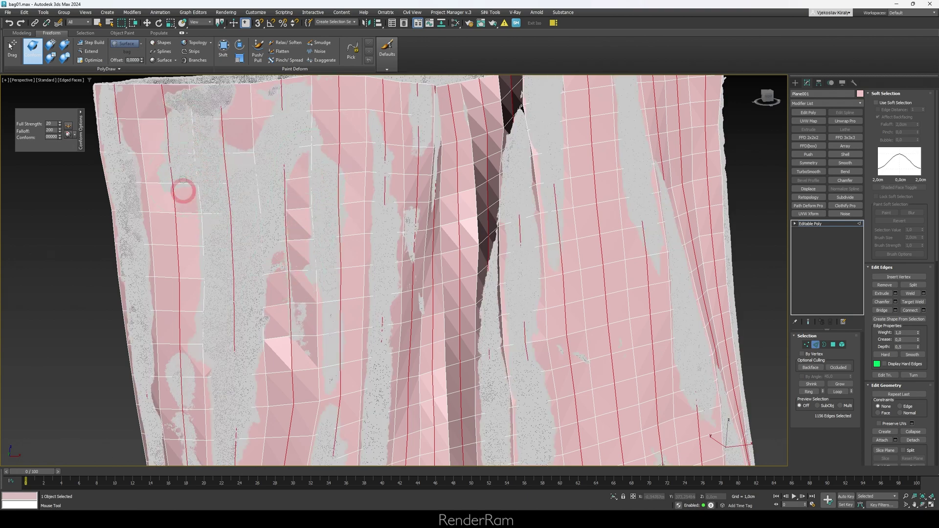
key("F2")
key("F2")
key("F4")
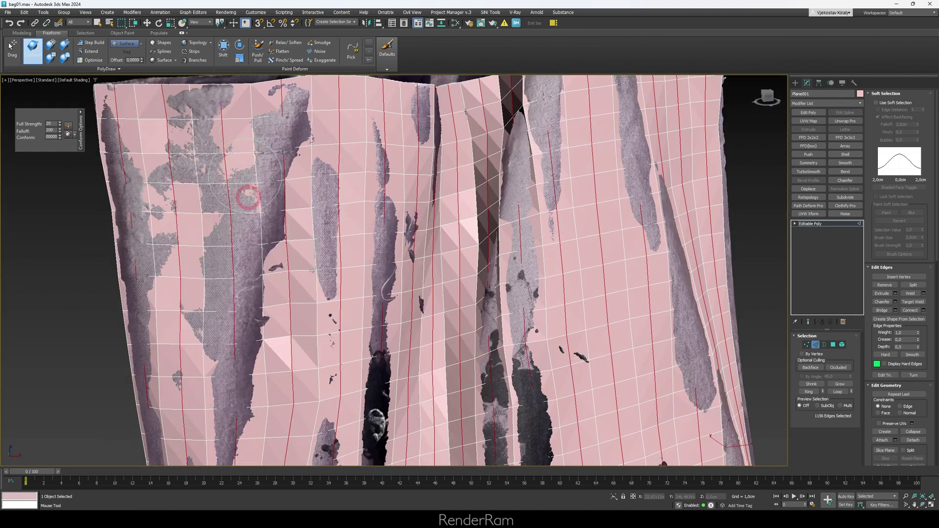
left_click_drag(245, 381, 290, 210)
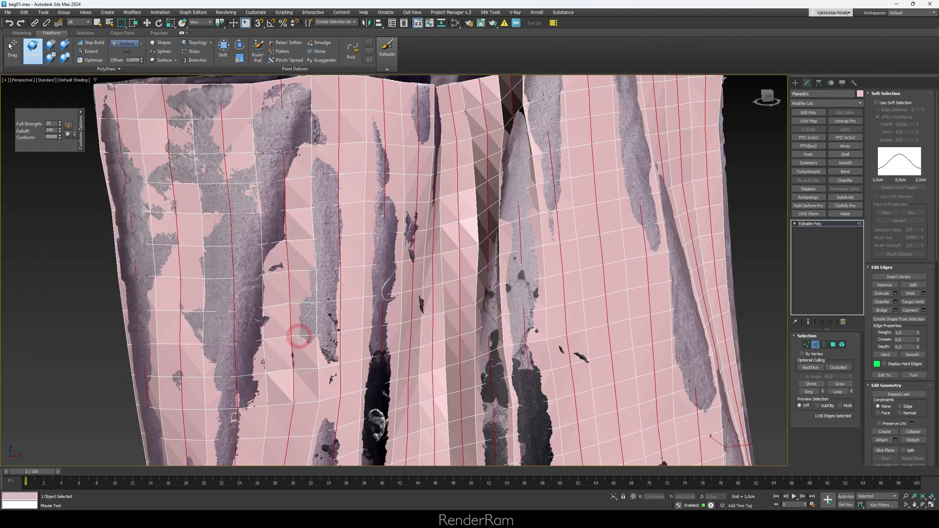
Step: Select the horizontal edge loops, re-enable the conform brush, and return to object level
left_click(806, 171)
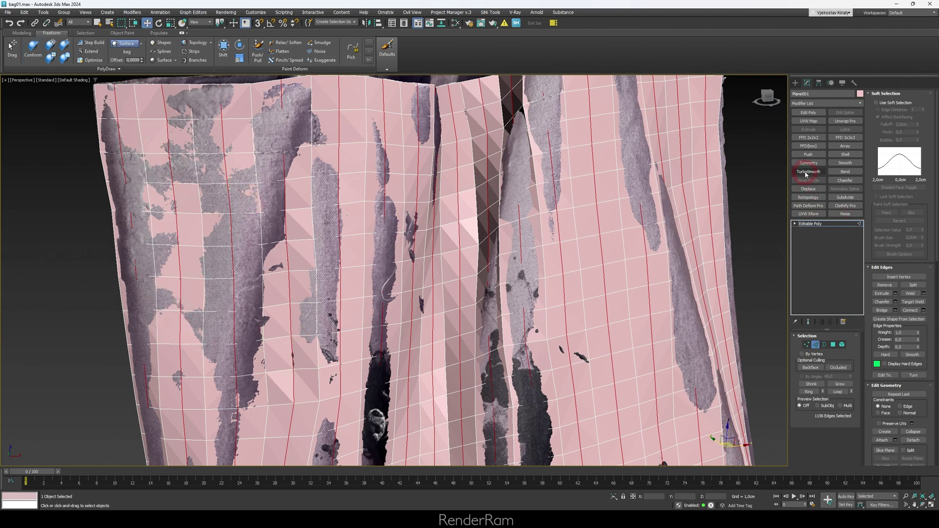
left_click(208, 184)
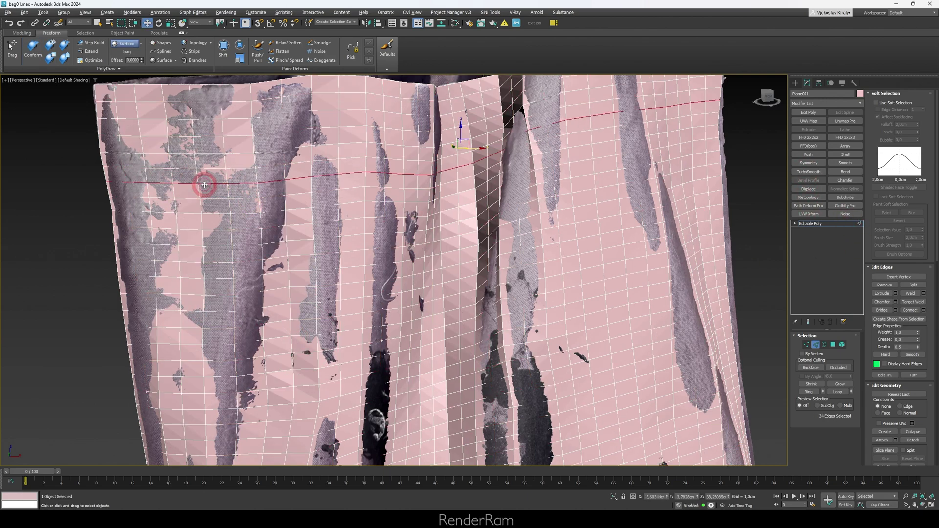
left_click(208, 196)
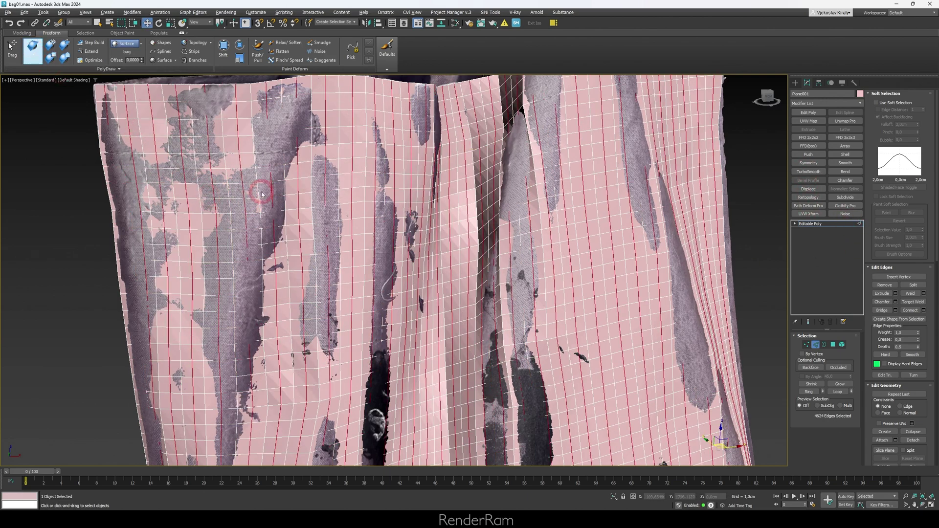
left_click(212, 140)
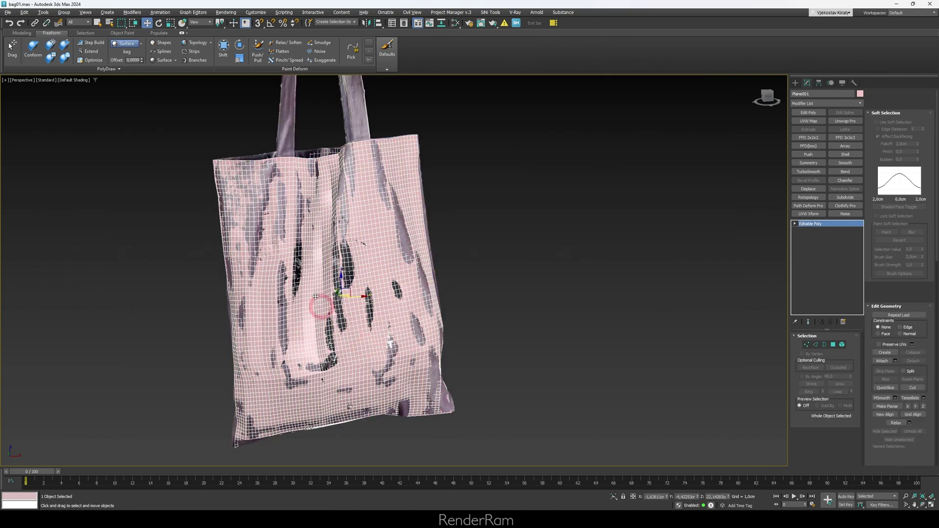
middle_click_drag(314, 303, 336, 293, "alt")
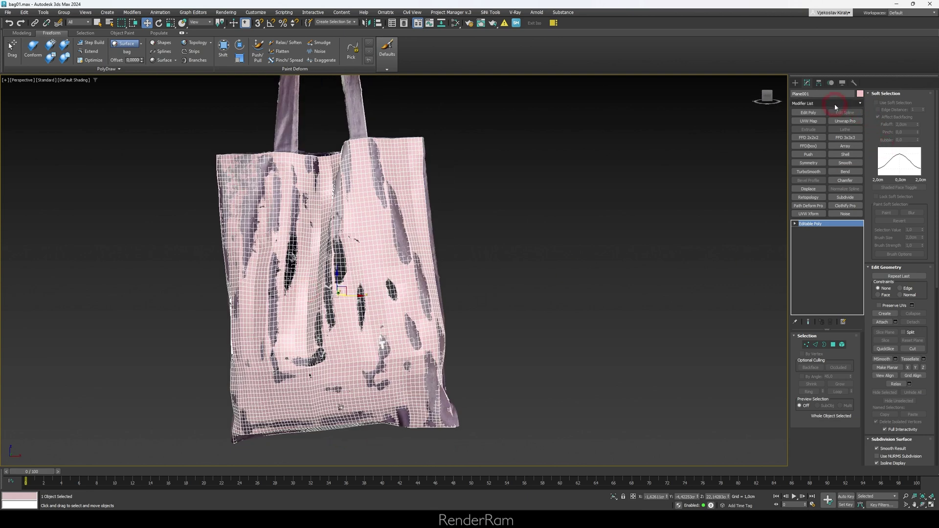
Step: Add a Conform modifier using Shrink Wrap method and Closest Point direction
left_click(834, 105)
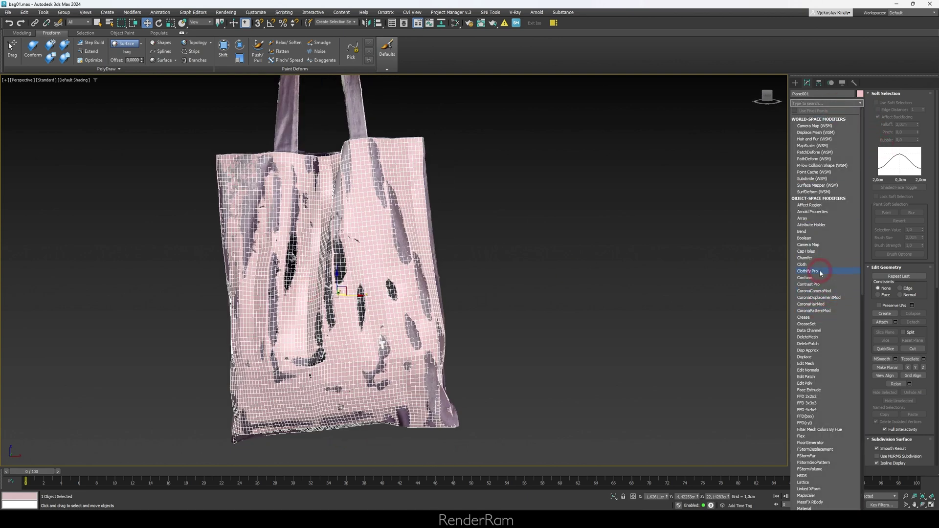
left_click(807, 279)
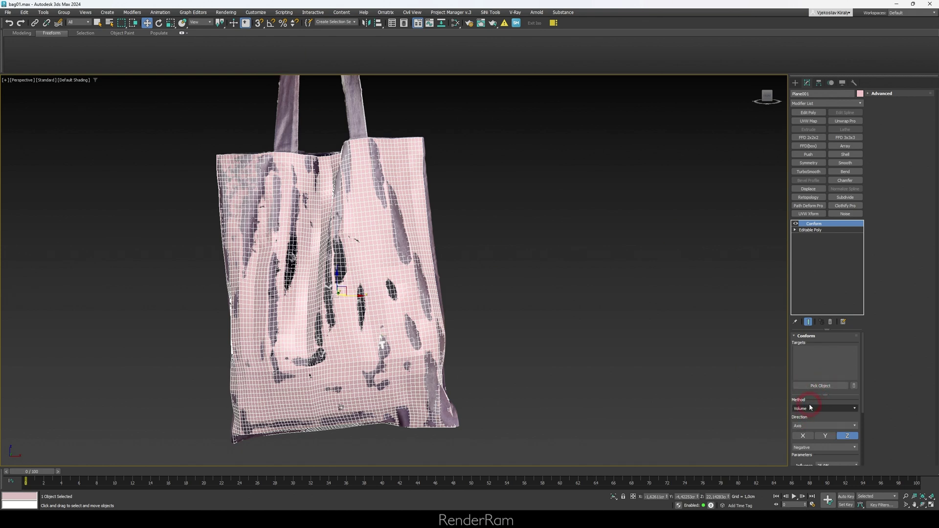
left_click(804, 436)
left_click_drag(817, 401, 815, 367)
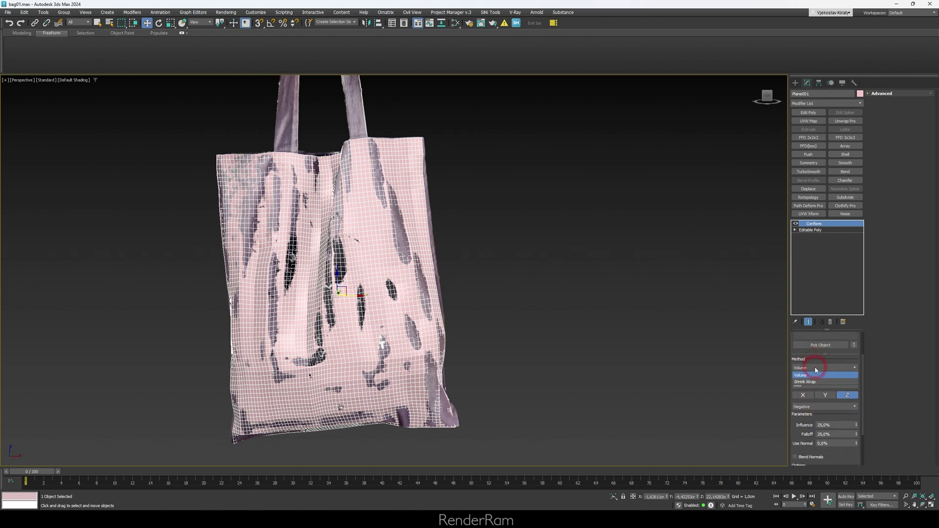
left_click(809, 382)
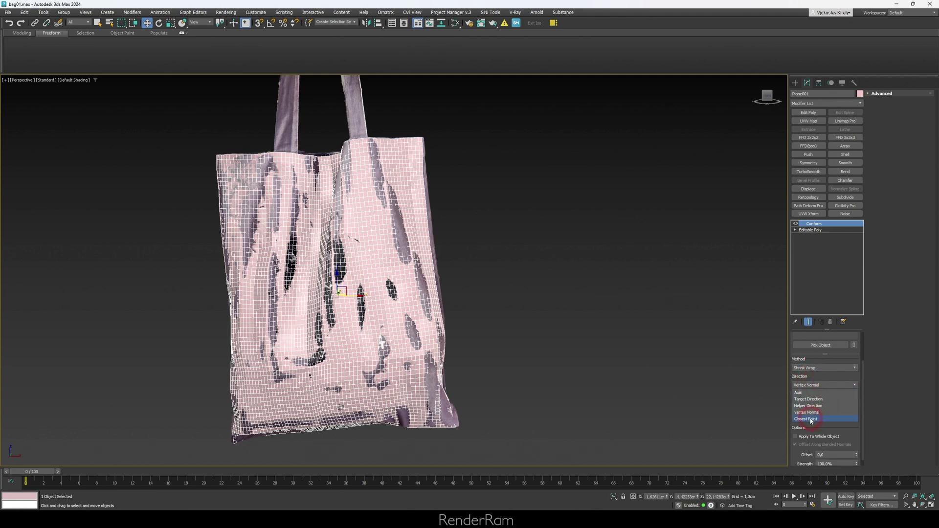
left_click(810, 419)
left_click_drag(813, 356, 824, 388)
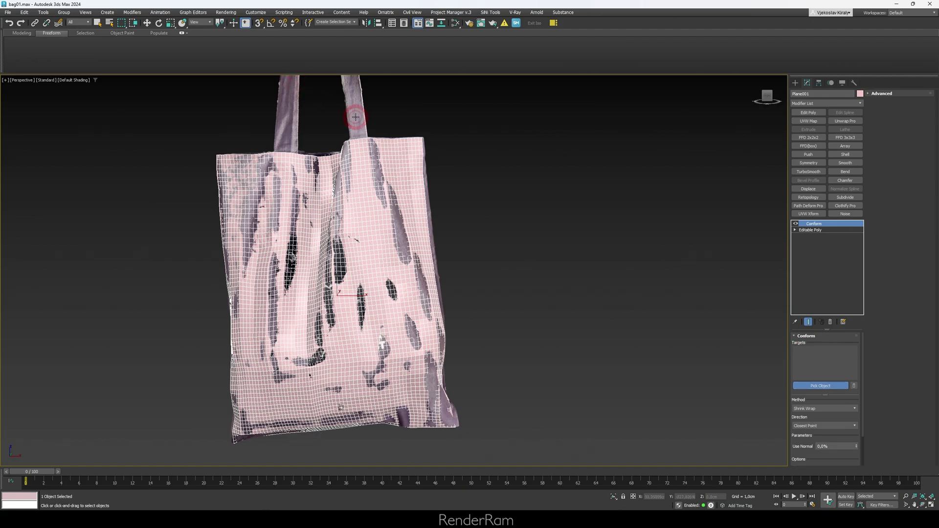
Step: Pick the scanned bag as the conform target and orbit to check the fit
left_click(355, 117)
mouse_move(324, 224)
middle_mouse_down("alt")
mouse_move(352, 264)
mouse_move(384, 214)
mouse_move(428, 201)
middle_mouse_up("alt")
scroll(352, 265, "up", 5)
scroll(352, 265, "down", 2)
scroll(429, 220, "down", 3)
scroll(338, 203, "up", 4)
mouse_move(430, 237)
middle_mouse_down("alt")
mouse_move(337, 204)
mouse_move(657, 399)
middle_mouse_up("alt")
key("w")
scroll(826, 416, "down", 2)
Step: Set the Conform offset to 0.2 and isolate the conformed mesh
left_click(800, 446)
type(",2")
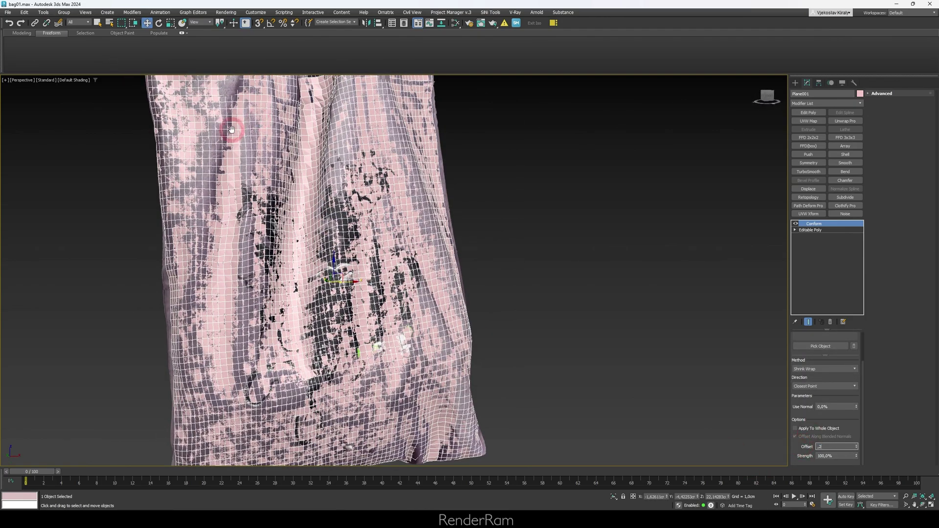
key("Return")
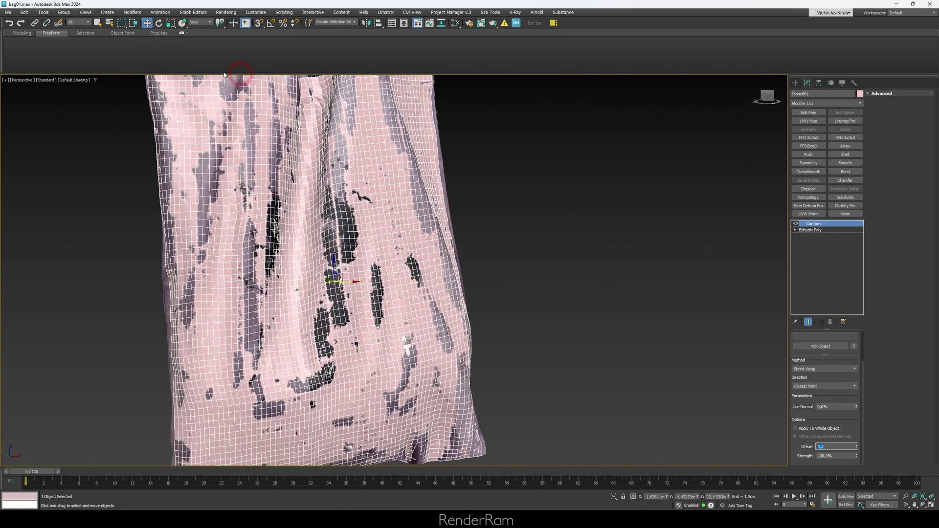
scroll(387, 425, "down", 4)
key("alt+q")
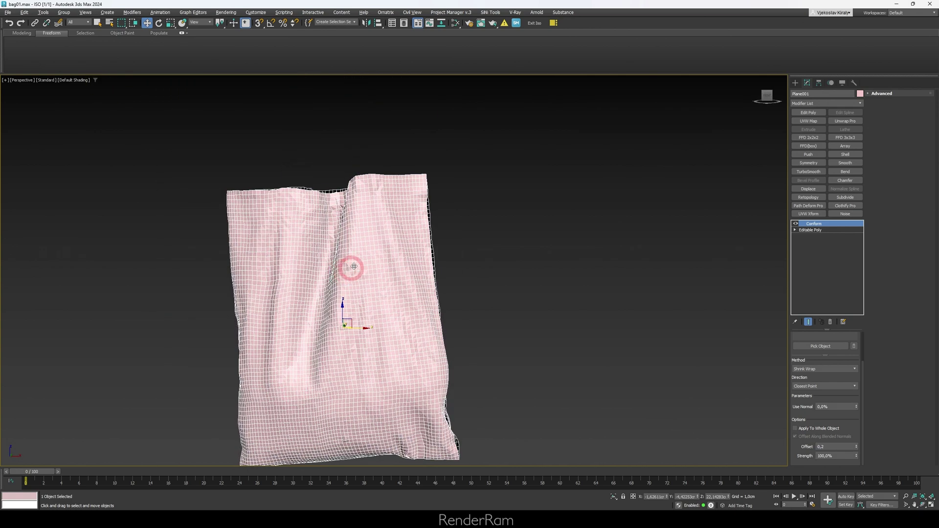
mouse_move(354, 266)
middle_mouse_down("alt")
mouse_move(330, 280)
mouse_move(338, 253)
middle_mouse_up("alt")
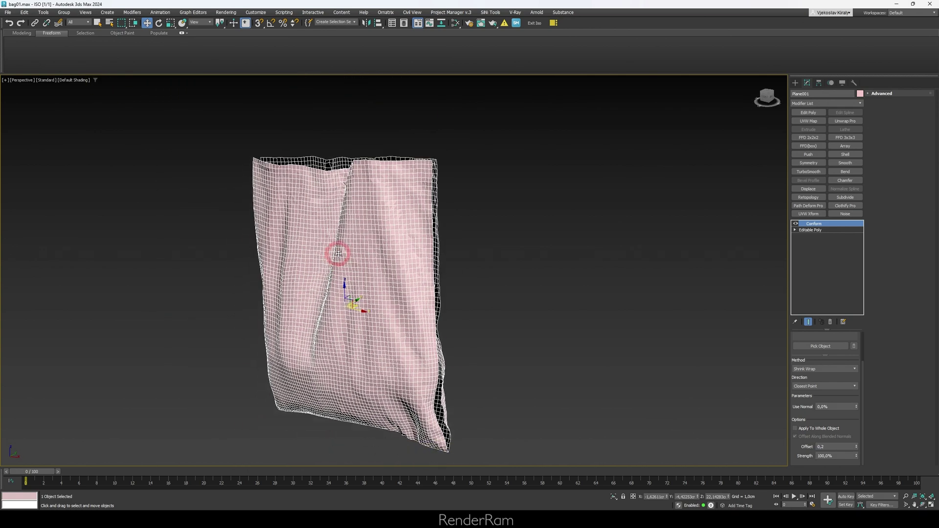
Step: Add TurboSmooth above Conform, turn off Edged Faces, and orbit the smoothed bag
left_click(809, 172)
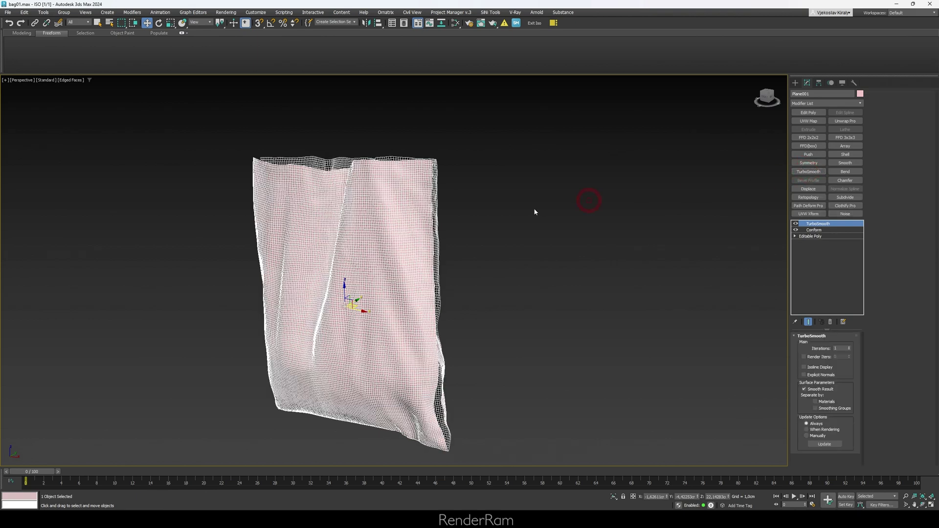
left_click(473, 256)
key("F4")
scroll(338, 318, "down", 2)
middle_click_drag(341, 335, 404, 327, "alt")
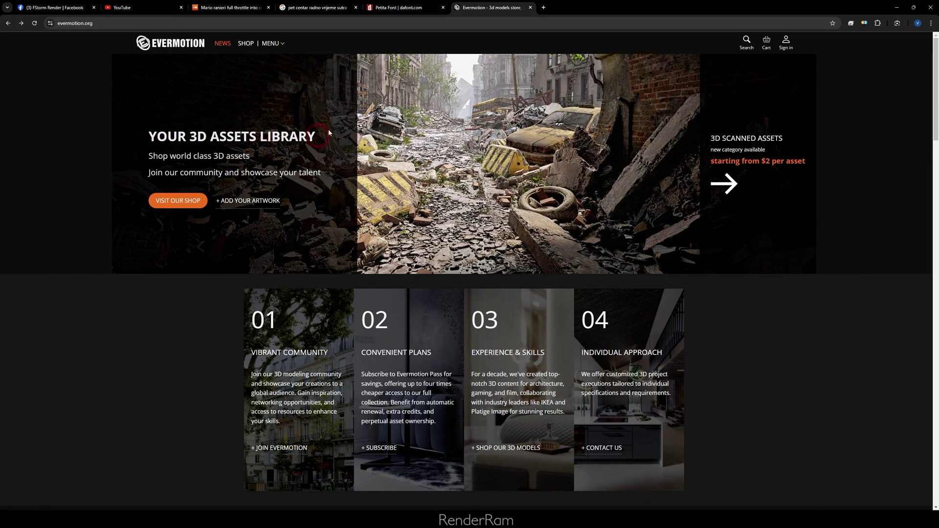
Step: Open the 3D Scanned Assets category and choose the rubble 010 3d scan product
left_click(728, 186)
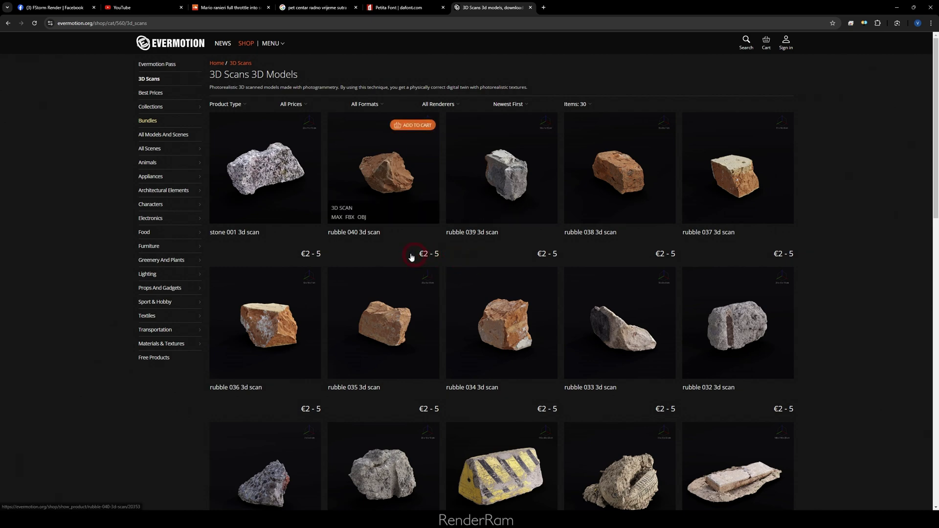
scroll(418, 260, "down", 1)
scroll(421, 274, "down", 3)
scroll(420, 284, "down", 3)
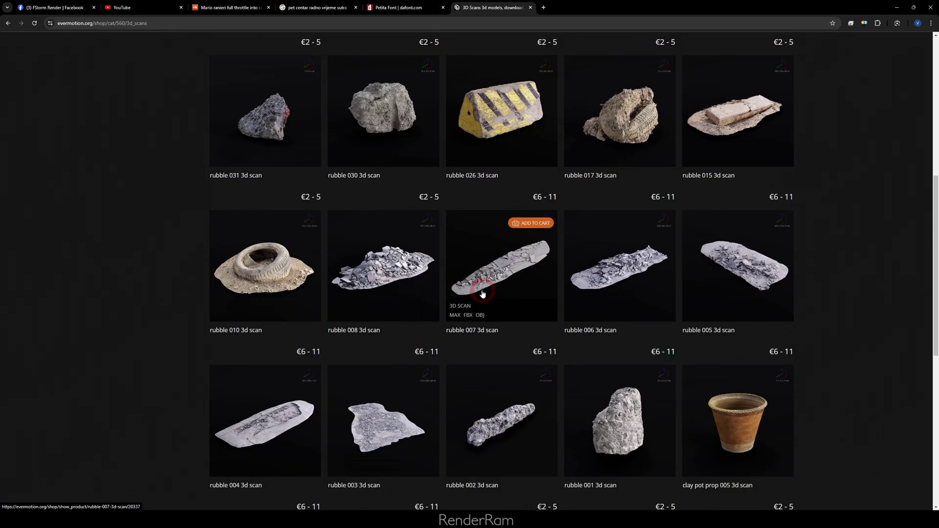
scroll(422, 286, "down", 2)
scroll(421, 286, "up", 2)
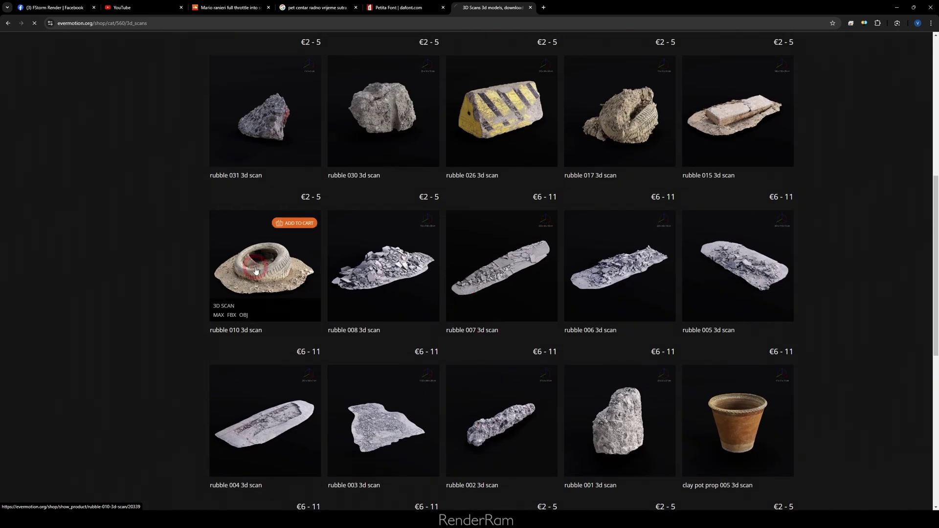
left_click(255, 270)
Step: Browse the enlarged tyre scan images in the lightbox, then close it
left_click(382, 175)
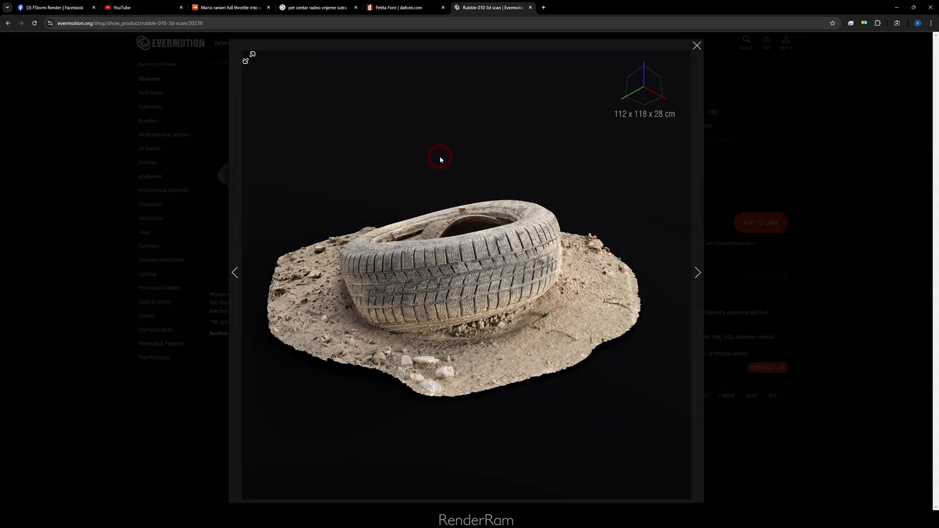
left_click(439, 156)
left_click(440, 159)
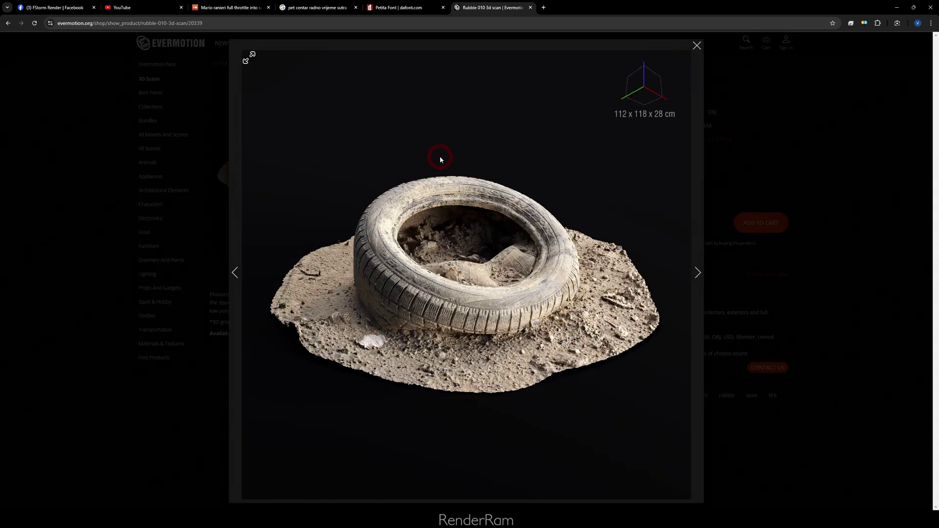
left_click(439, 156)
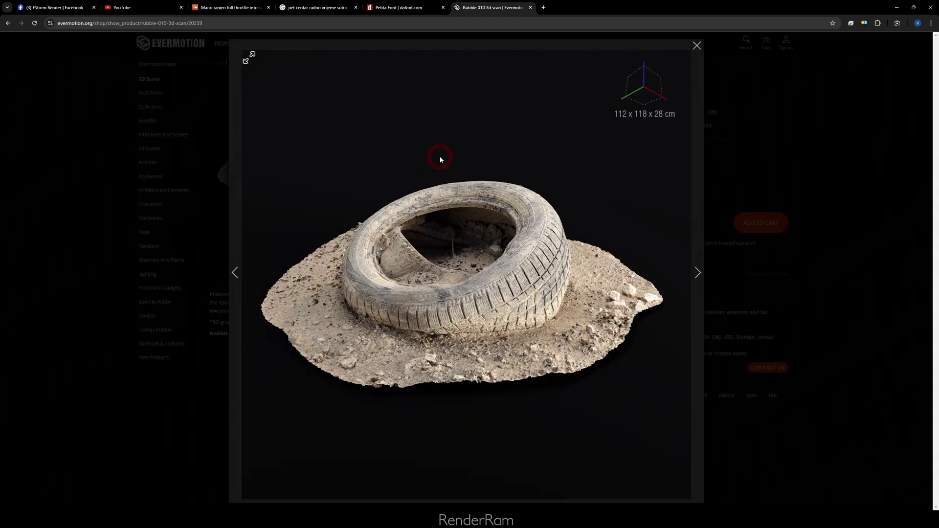
left_click(759, 157)
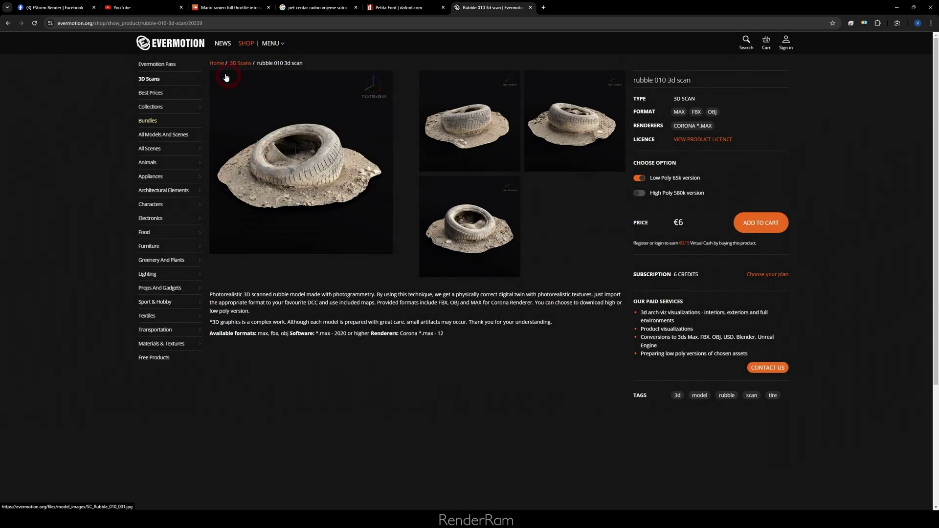